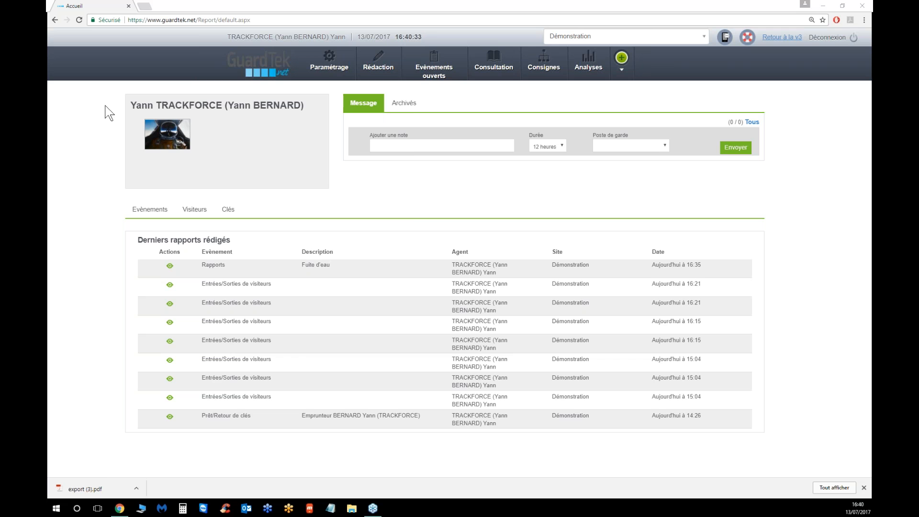
Open the event management settings page
click(330, 64)
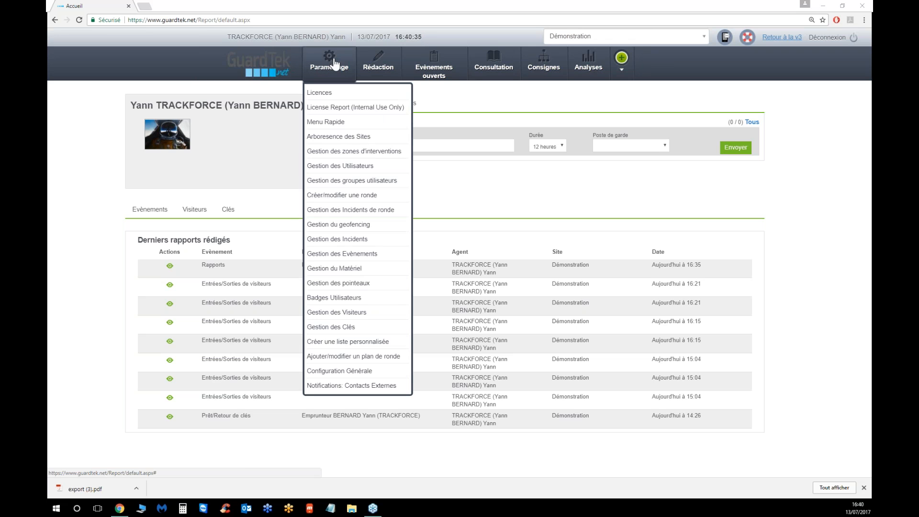
click(334, 259)
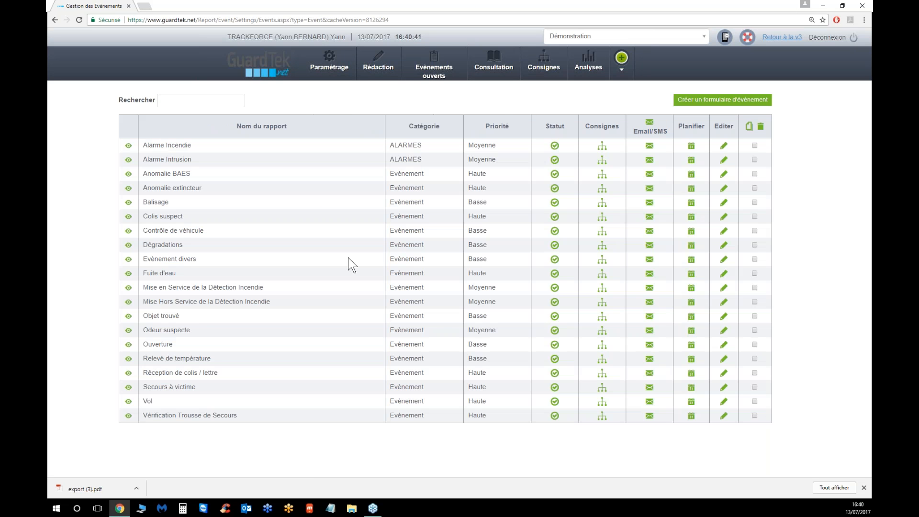
Deactivate the existing Fuite d'eau event form and start creating a new event form
click(554, 275)
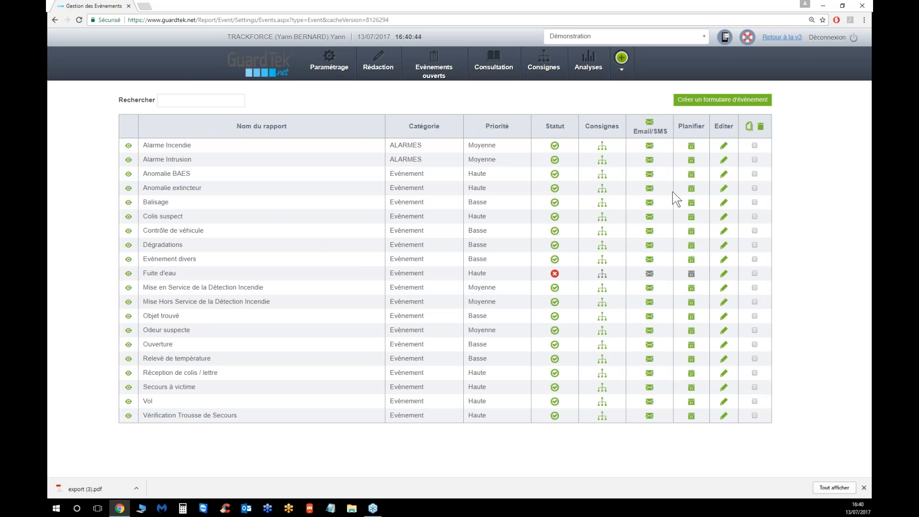
click(717, 107)
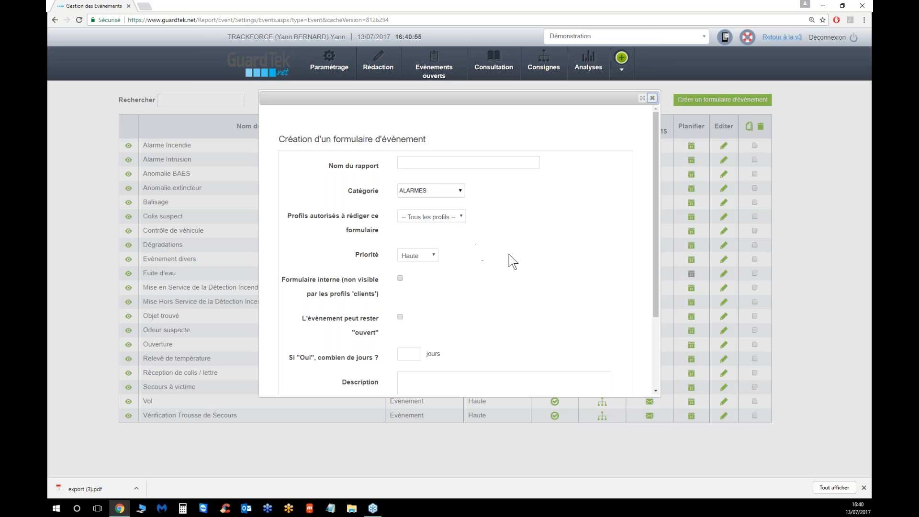
Review the exported Fuite d'eau PDF report, then return to the event form dialog
click(79, 490)
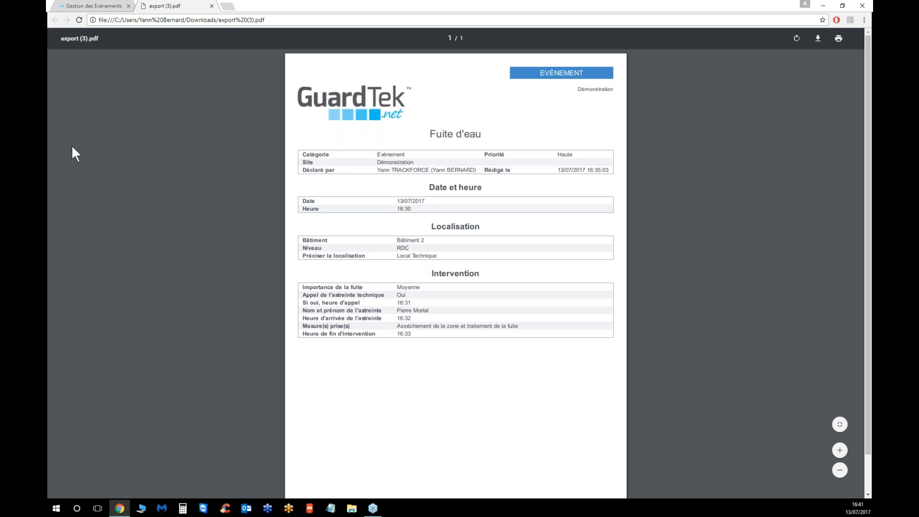
click(82, 5)
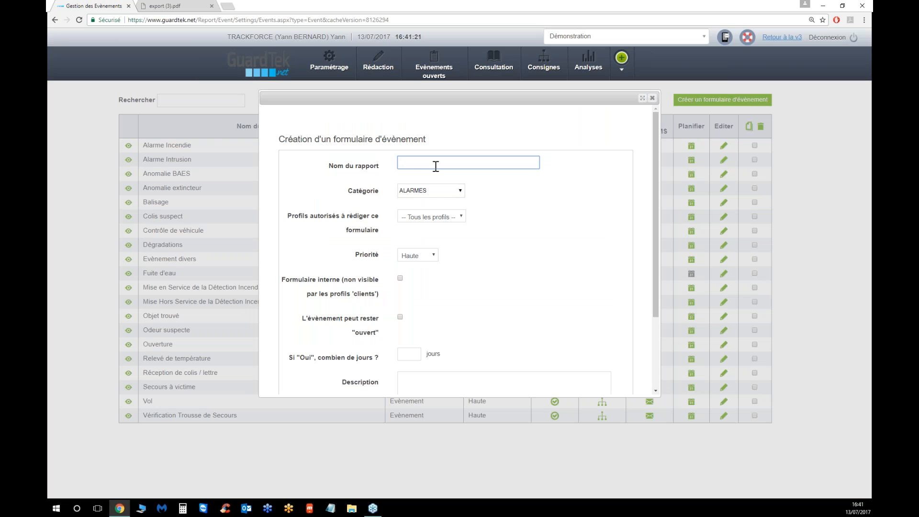
Name the new report Fuite d'eau and set its category to Fuite d'eau
text(Fuite d'eau)
click(455, 192)
click(416, 213)
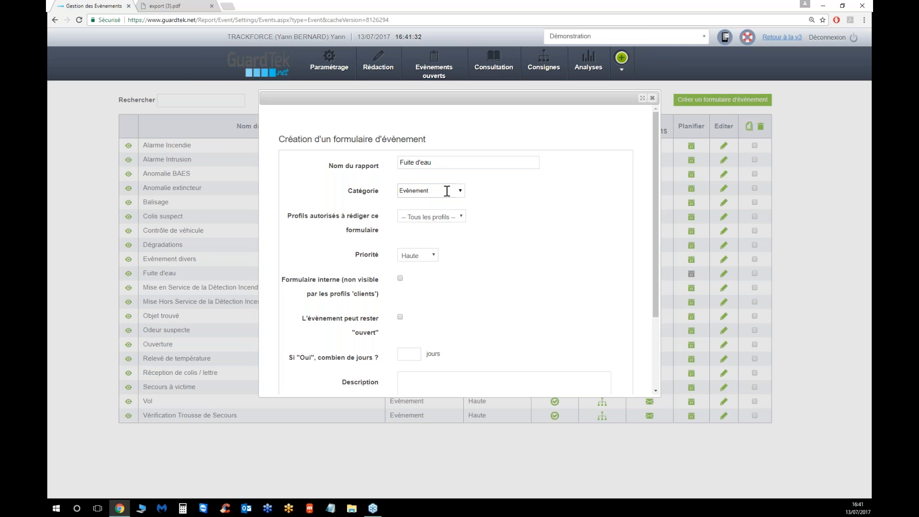
drag(447, 192, 381, 190)
text(Fuite d'eau)
click(564, 238)
click(433, 219)
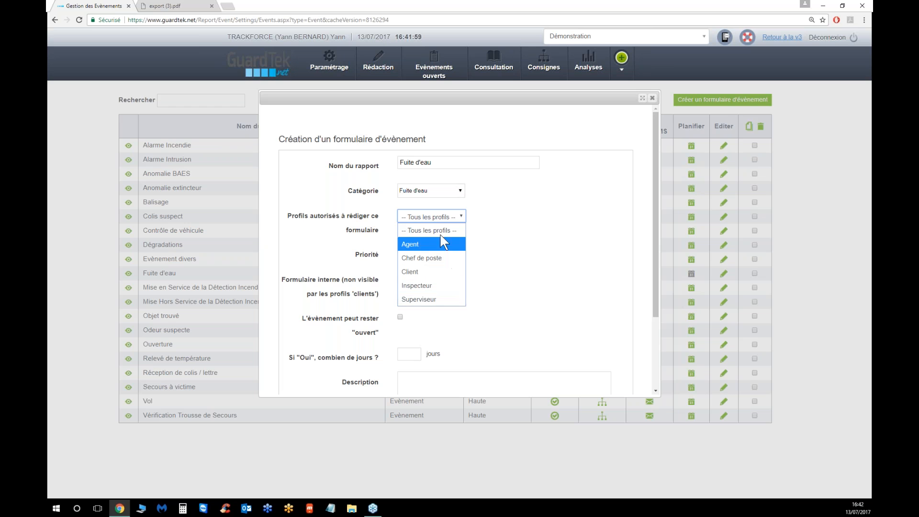
click(440, 235)
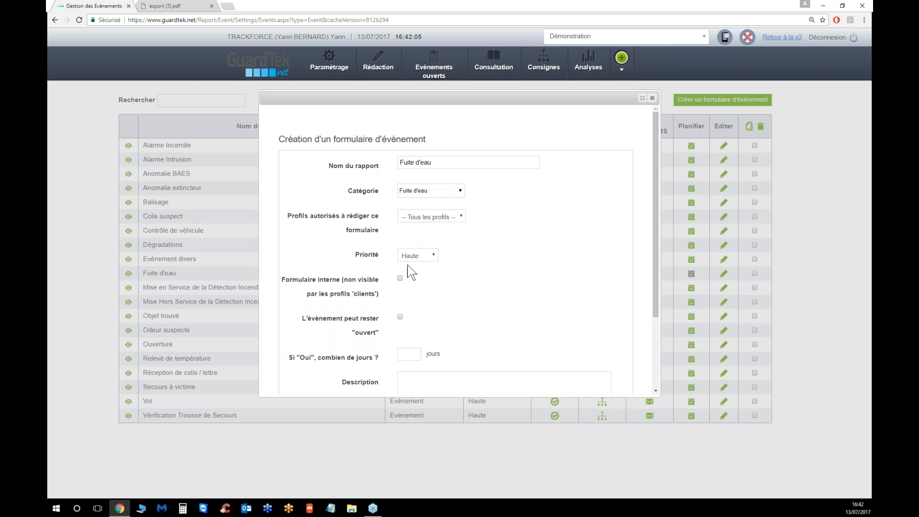
click(420, 261)
key(Escape)
Allow the event to remain open, for 1 day
click(401, 278)
scroll(455, 276, down, 1)
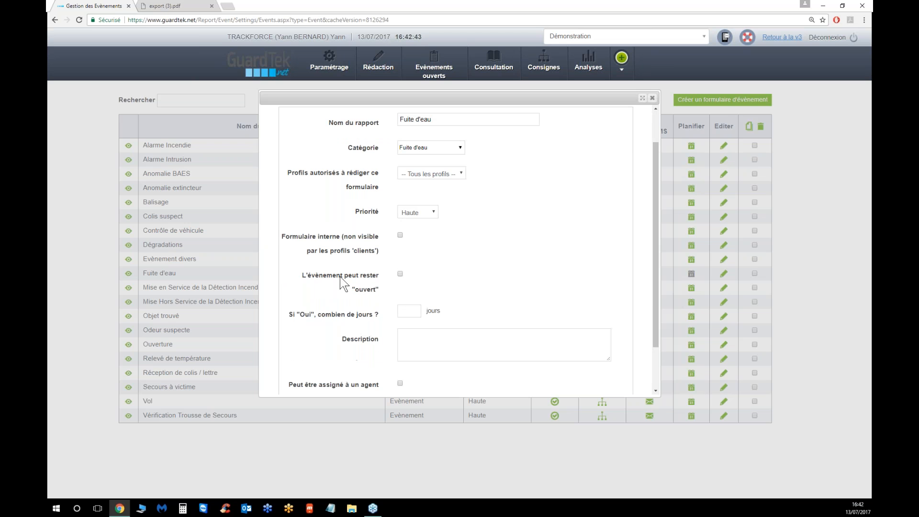
click(400, 274)
scroll(448, 269, down, 2)
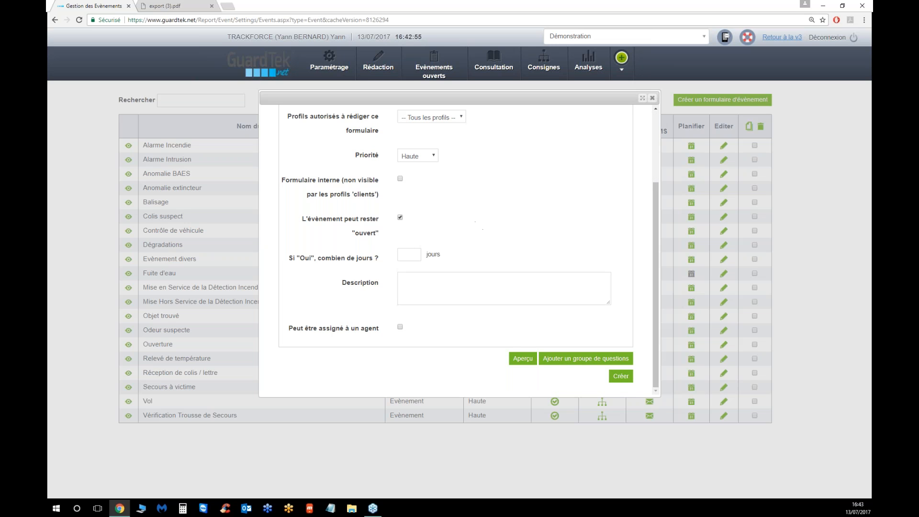
click(411, 254)
key(Tab)
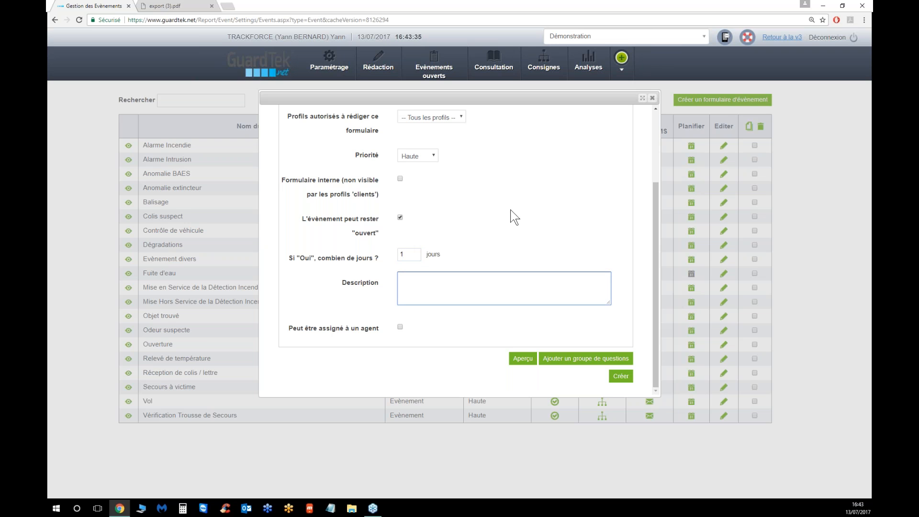
Enter the description "Rapport faisant suite à une fuite d'eau" and create the form
text(Rapport faisant suite à une fuite)
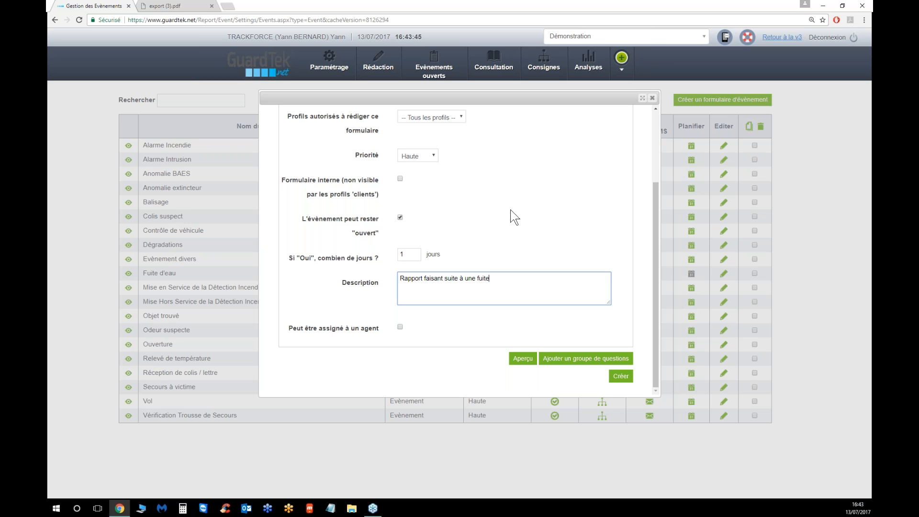
text( d'eau)
click(621, 377)
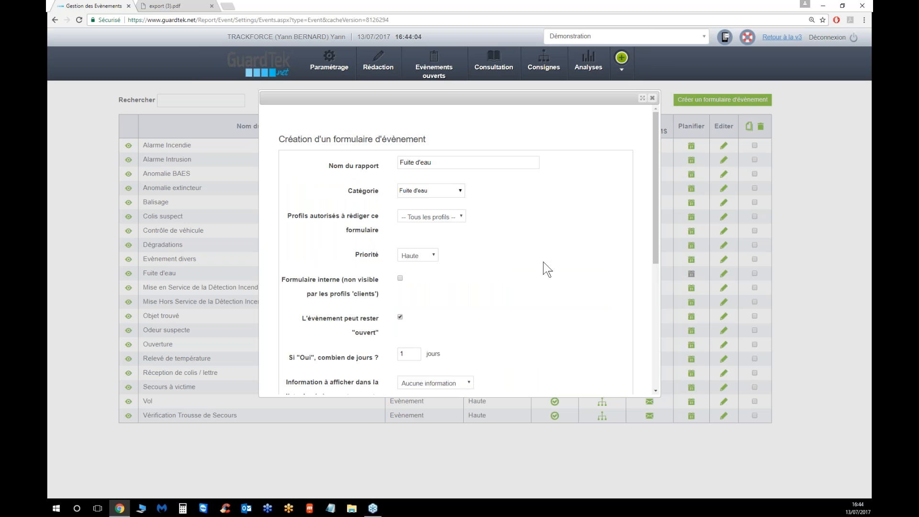
Open the downloaded export (3).pdf report from the Downloads folder for reference
scroll(544, 260, down, 3)
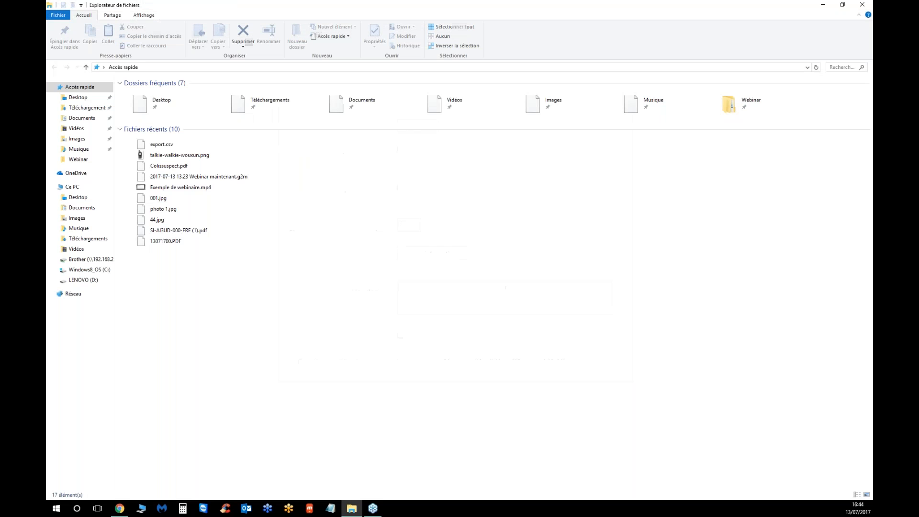
click(79, 111)
click(155, 84)
double_click(158, 85)
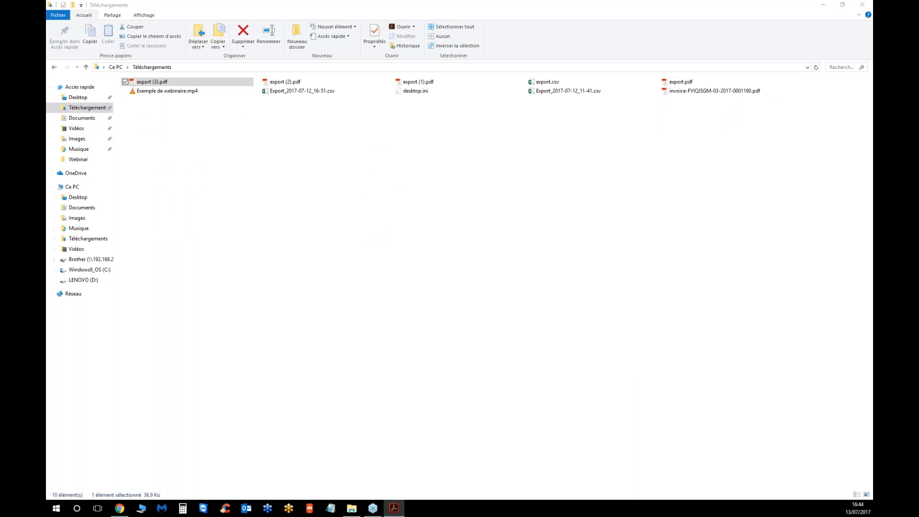
click(862, 6)
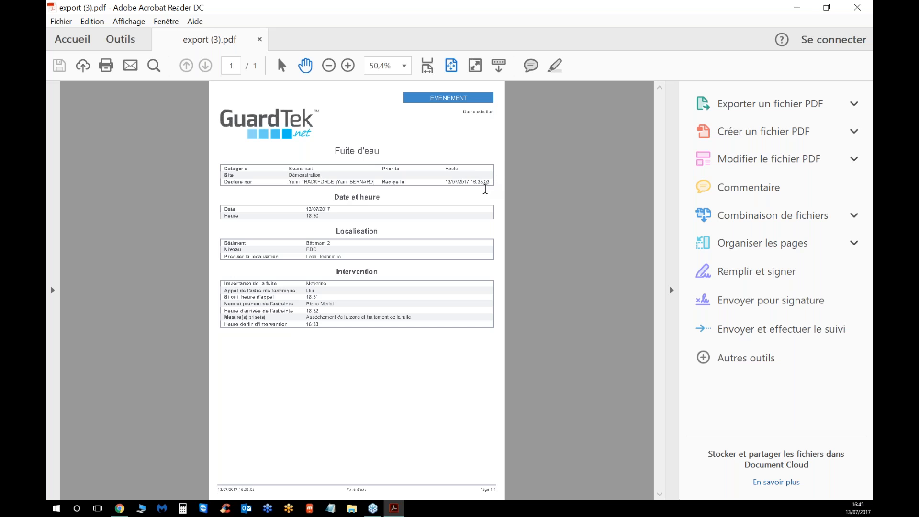
click(797, 8)
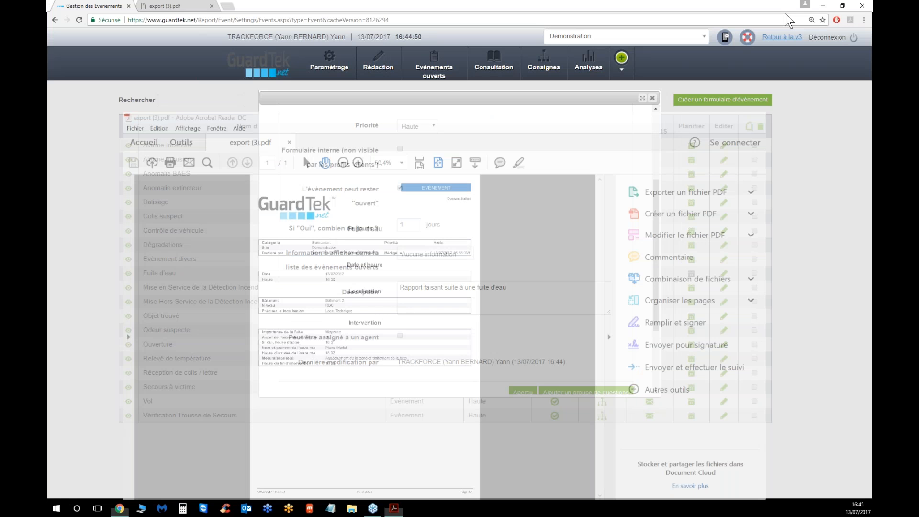
Preview the new event form and close the preview
scroll(500, 207, down, 3)
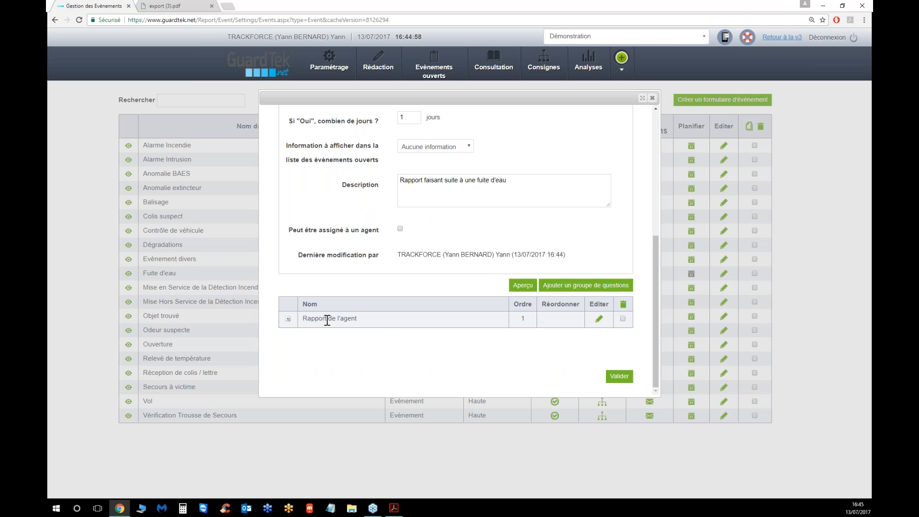
click(514, 287)
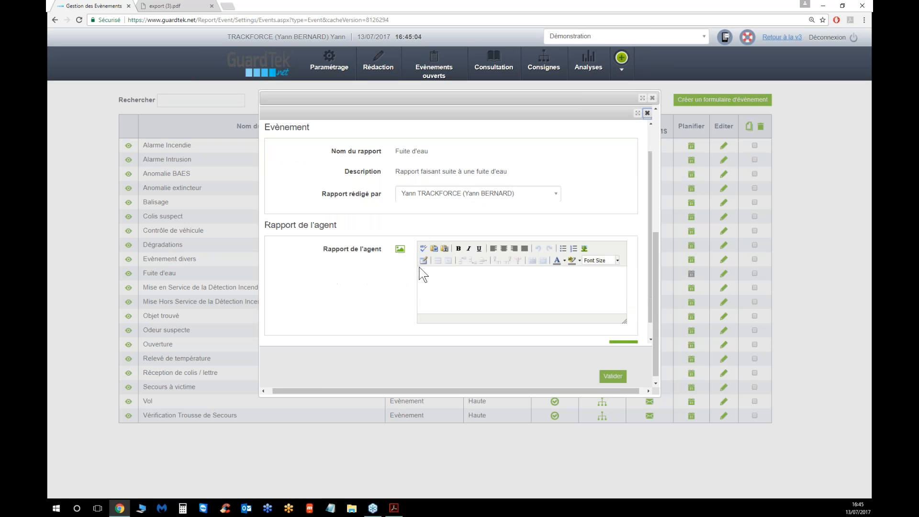
scroll(421, 273, down, 1)
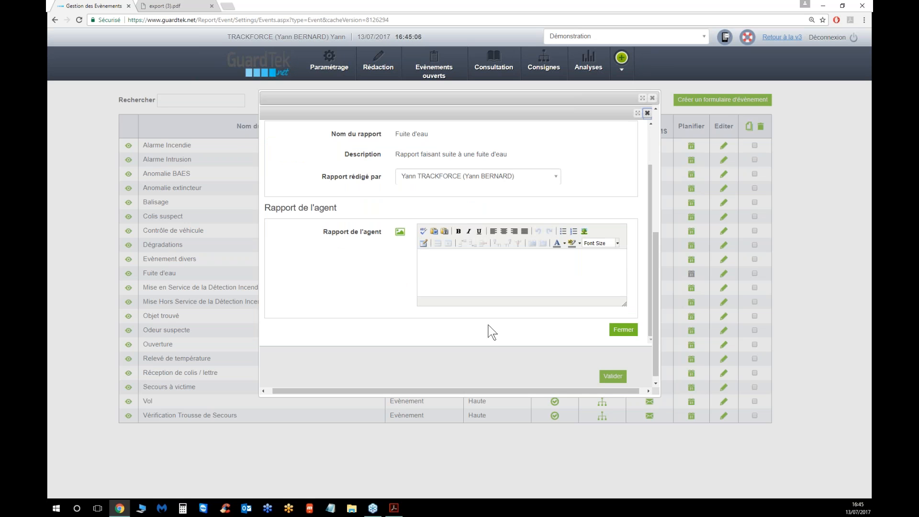
click(622, 330)
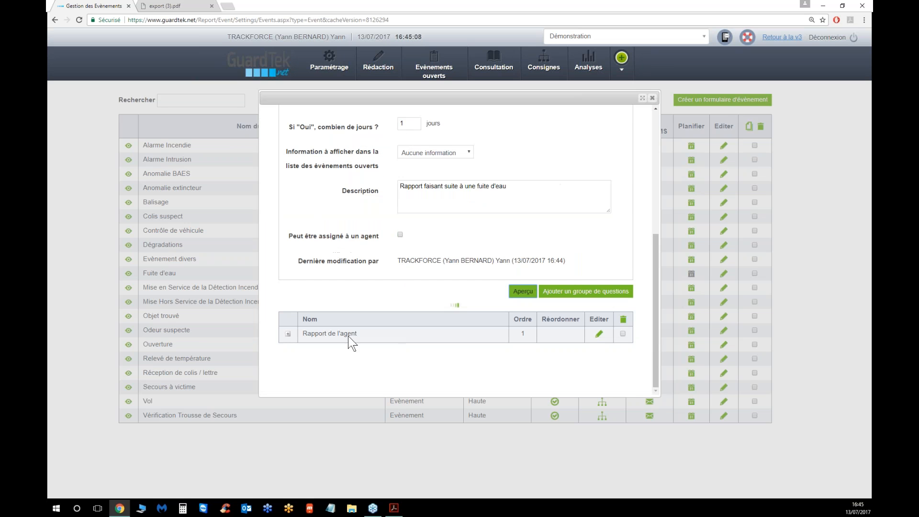
Delete the Rapport de l'agent question group from the form
click(623, 325)
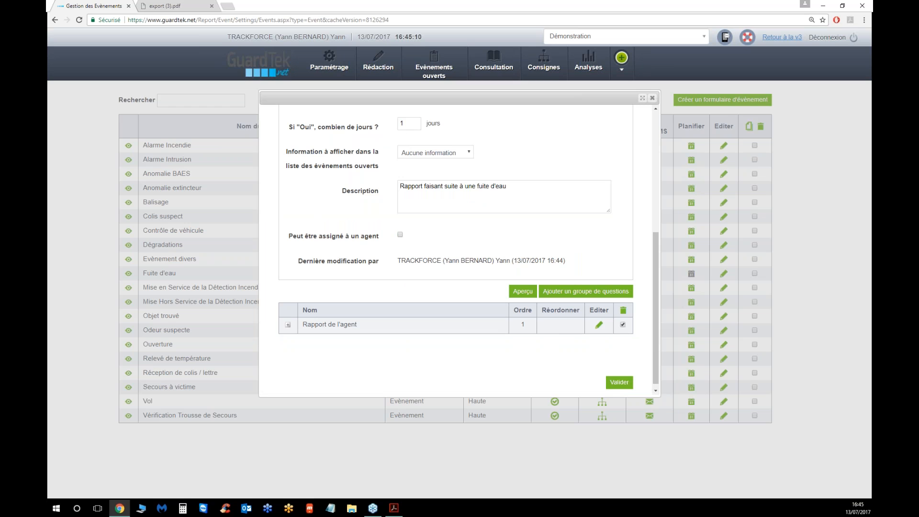
click(624, 311)
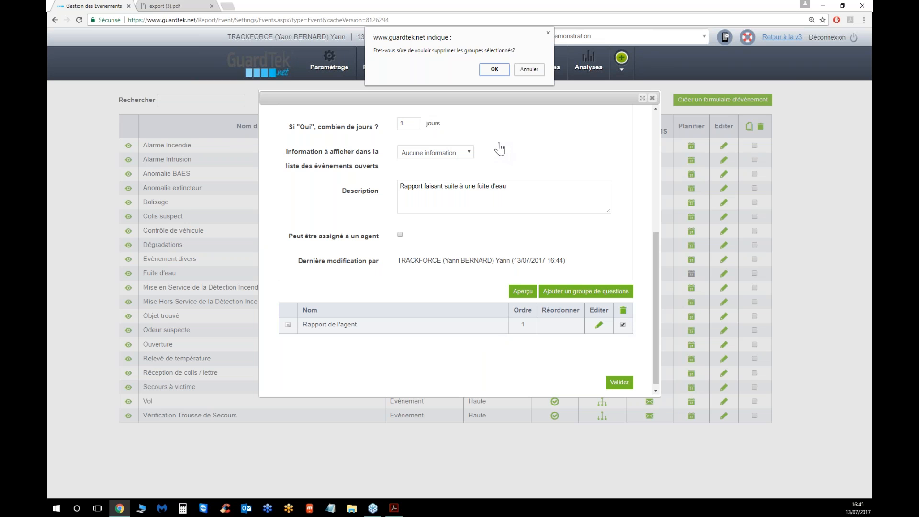
click(495, 70)
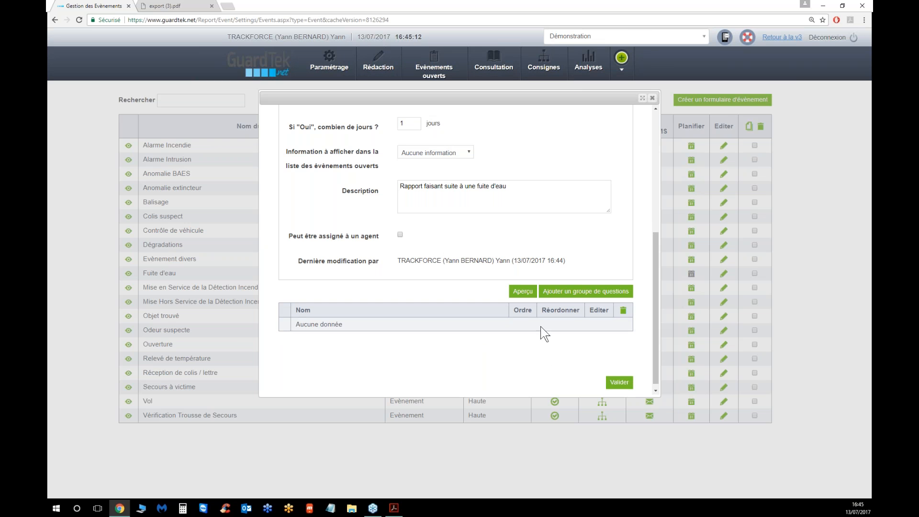
Add a new question group named Date et heure
click(585, 291)
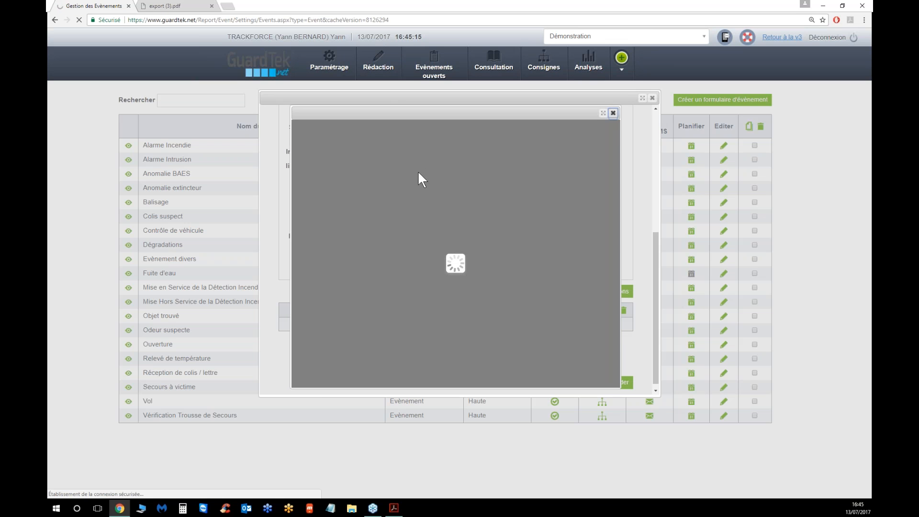
click(394, 509)
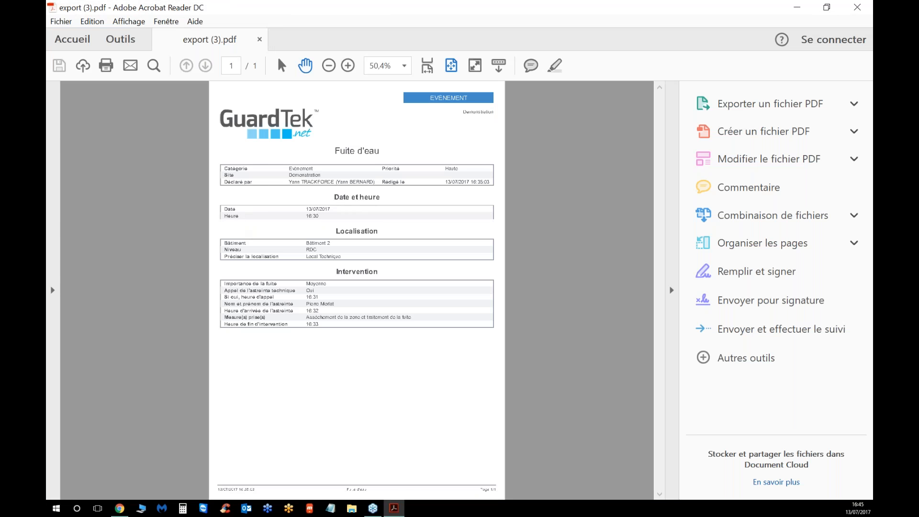
click(797, 7)
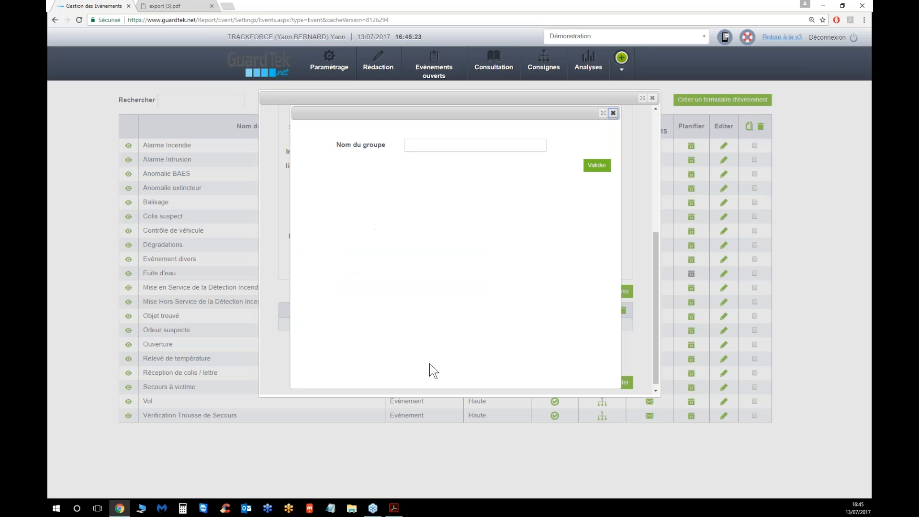
click(476, 145)
text(Date et heure)
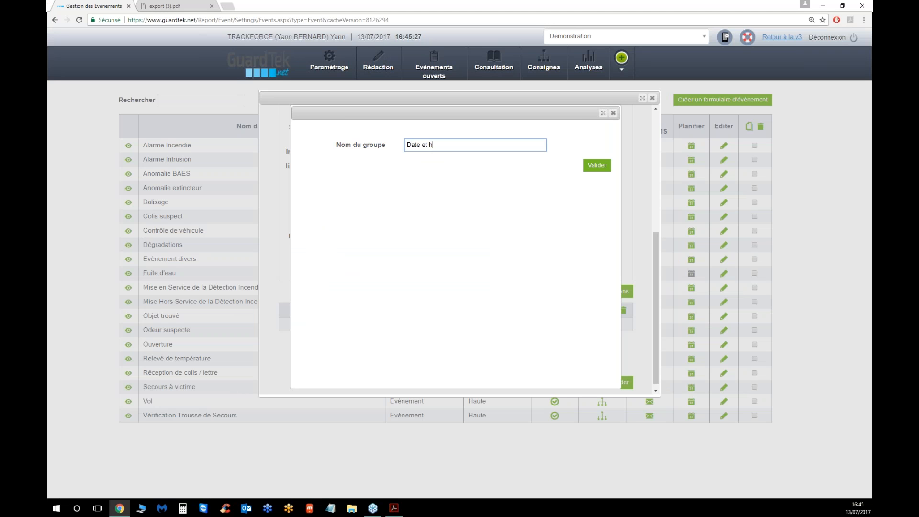
click(595, 167)
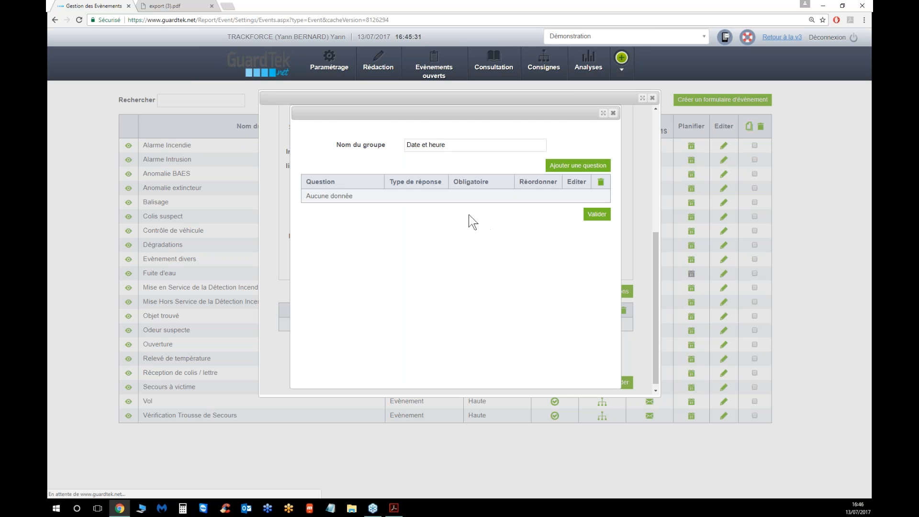
Start adding a new question to the Date et heure group and name it Date
click(550, 166)
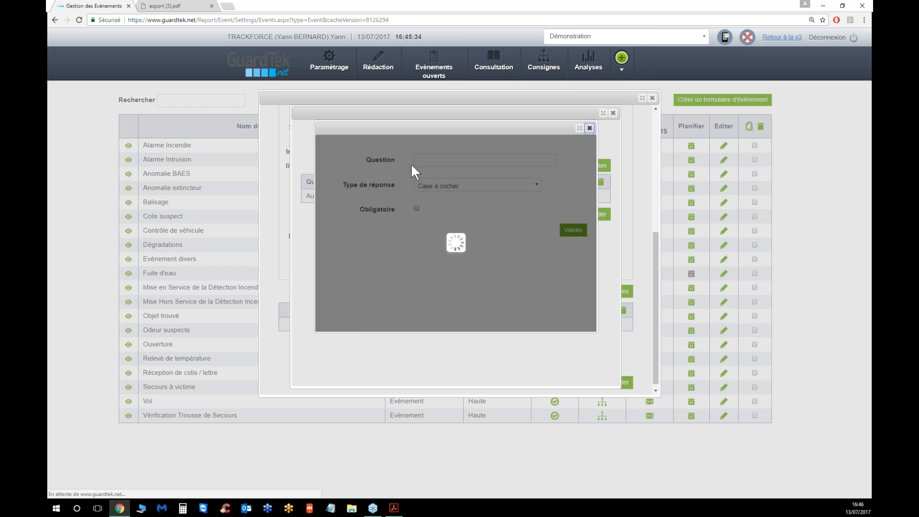
click(422, 162)
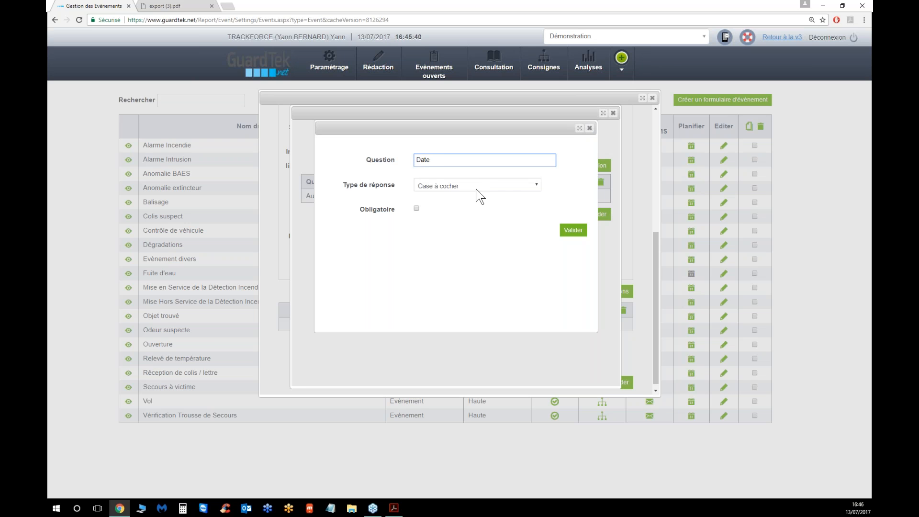
Try the Libellé, Liste de choix, Menu déroulant and existing-dropdown answer types, picking the Bâtiment list
click(468, 186)
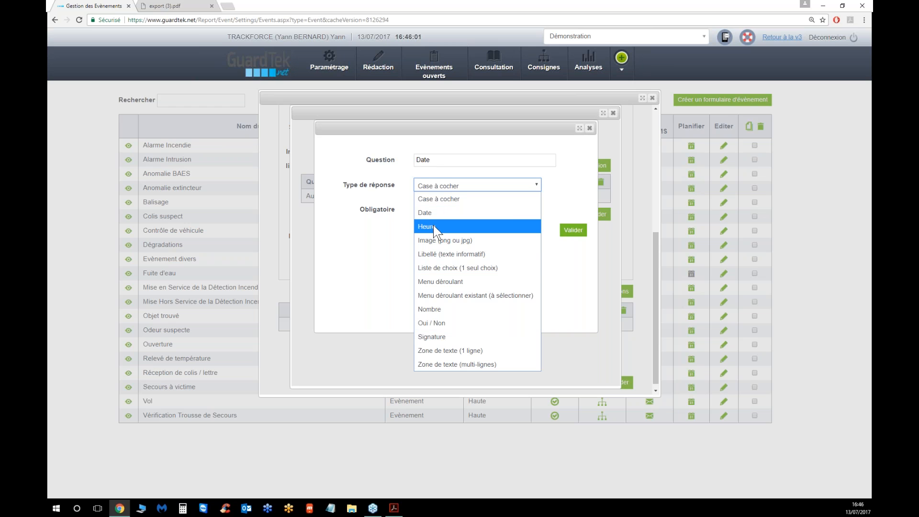
click(430, 254)
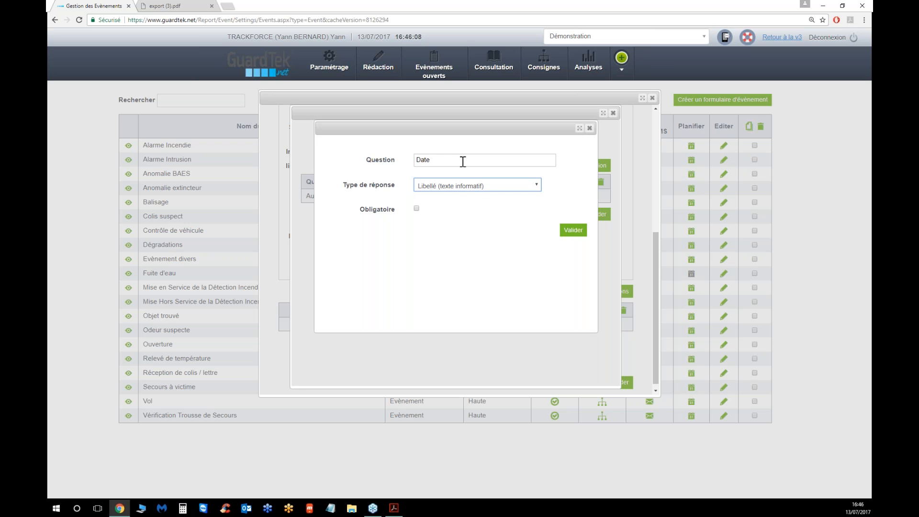
click(464, 185)
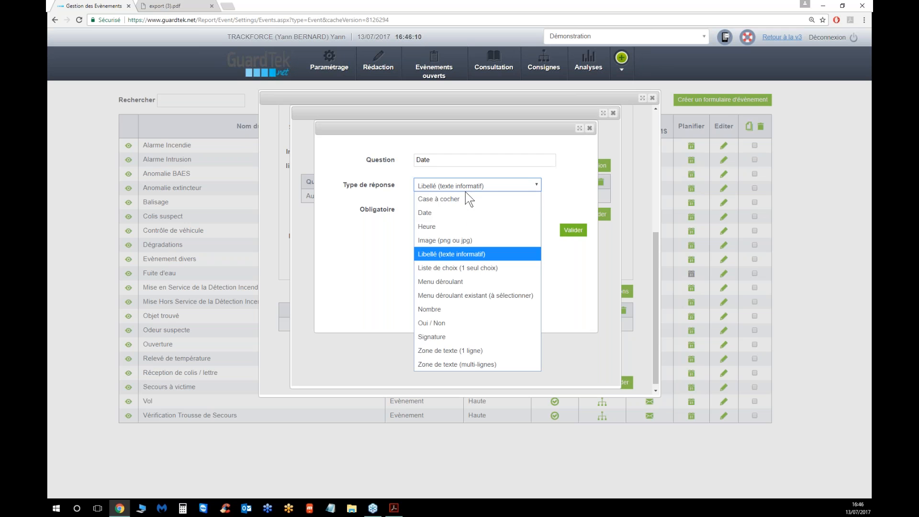
click(457, 267)
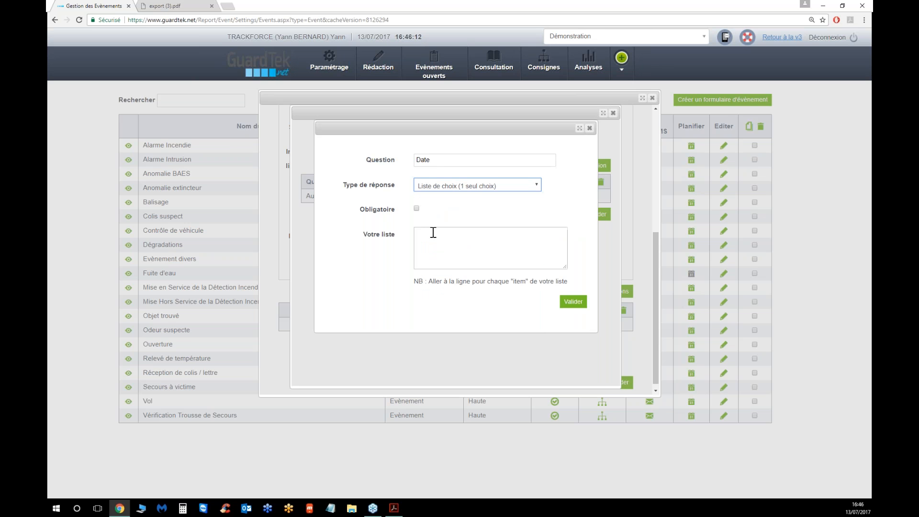
click(478, 190)
click(448, 281)
click(456, 188)
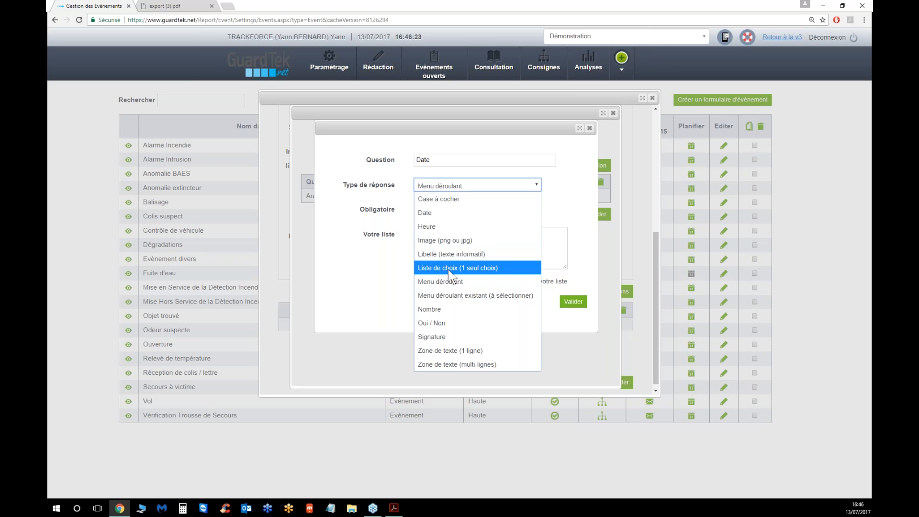
click(444, 295)
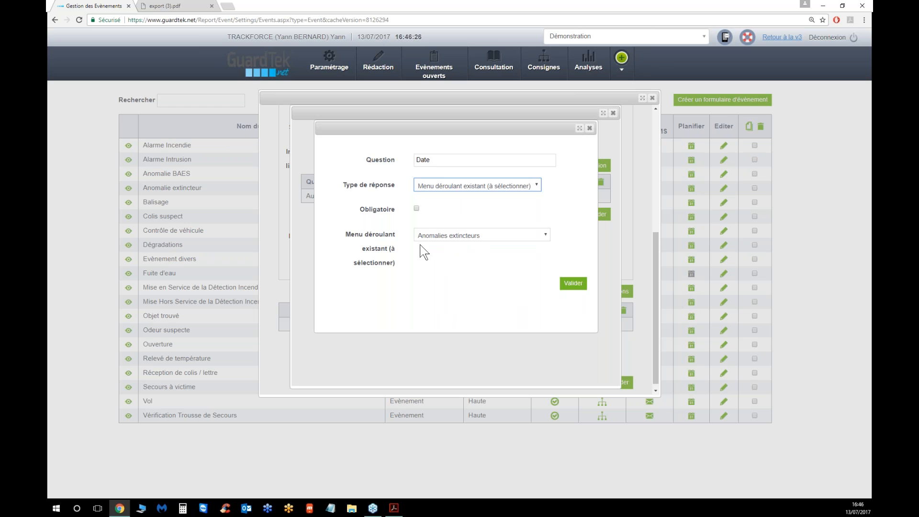
click(430, 235)
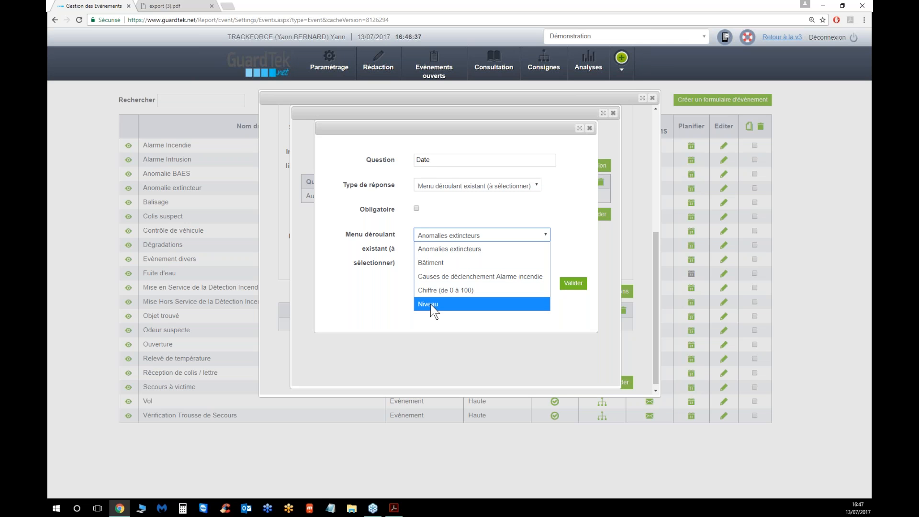
click(440, 263)
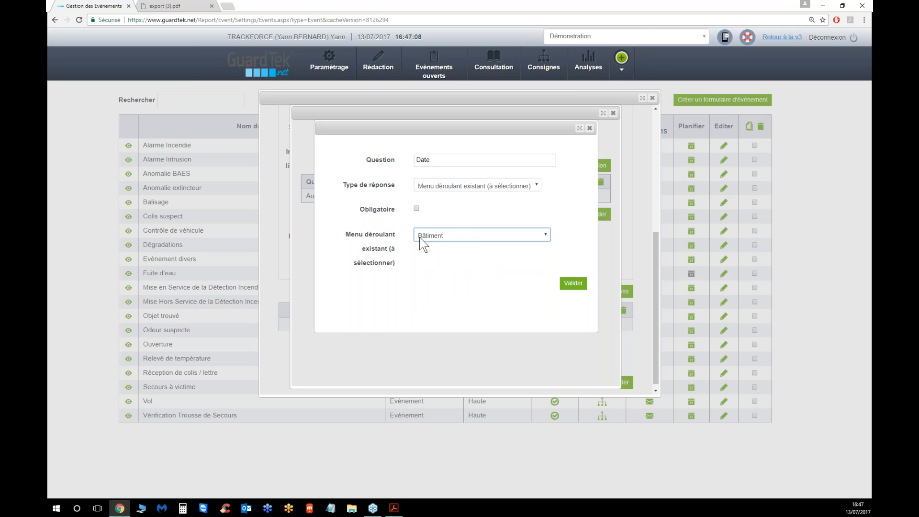
Try the Nombre, Oui / Non, Signature and Zone de texte (1 ligne) answer types and toggle the mandatory option
click(482, 186)
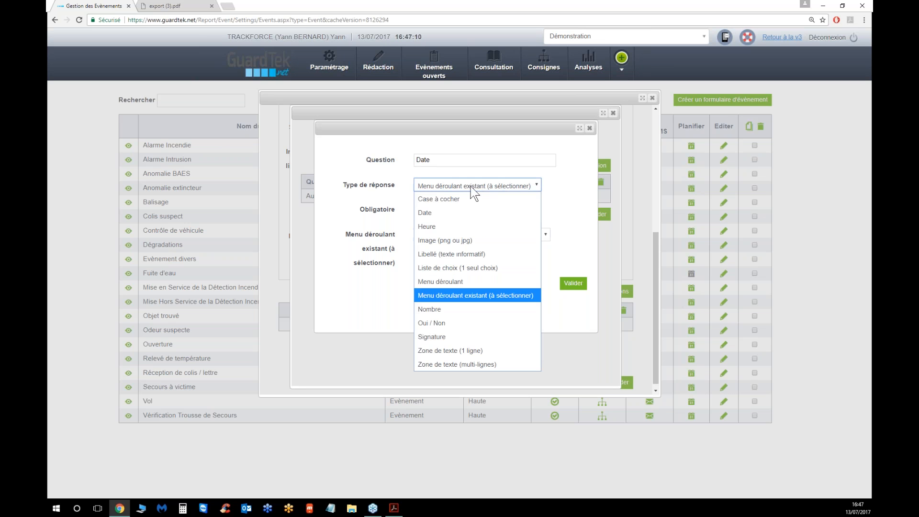
click(435, 309)
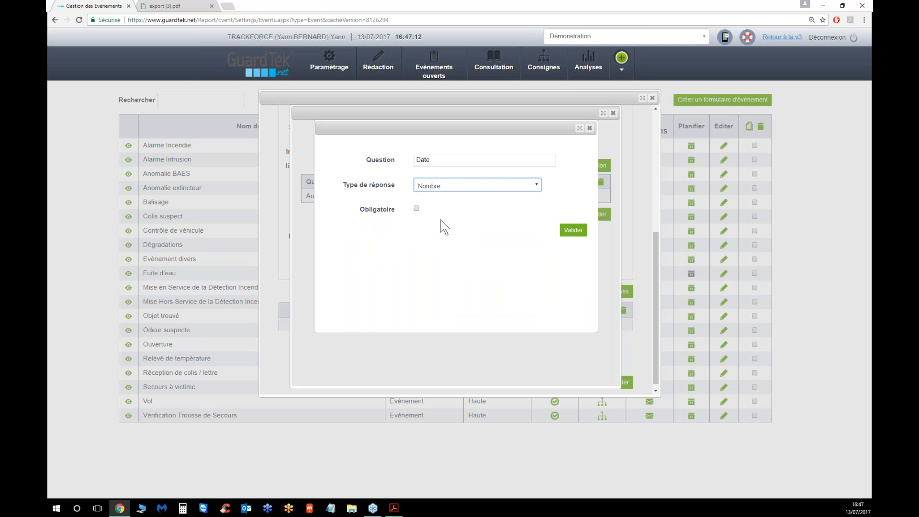
click(416, 209)
click(416, 208)
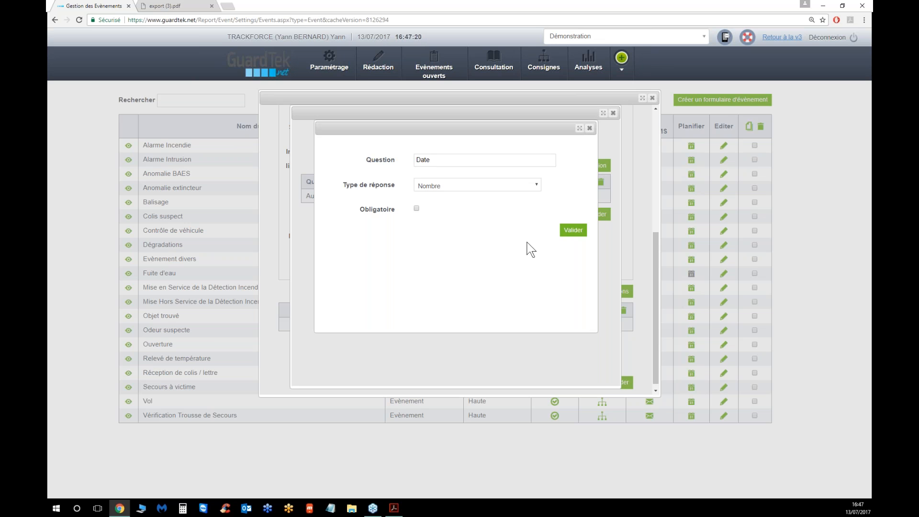
click(479, 186)
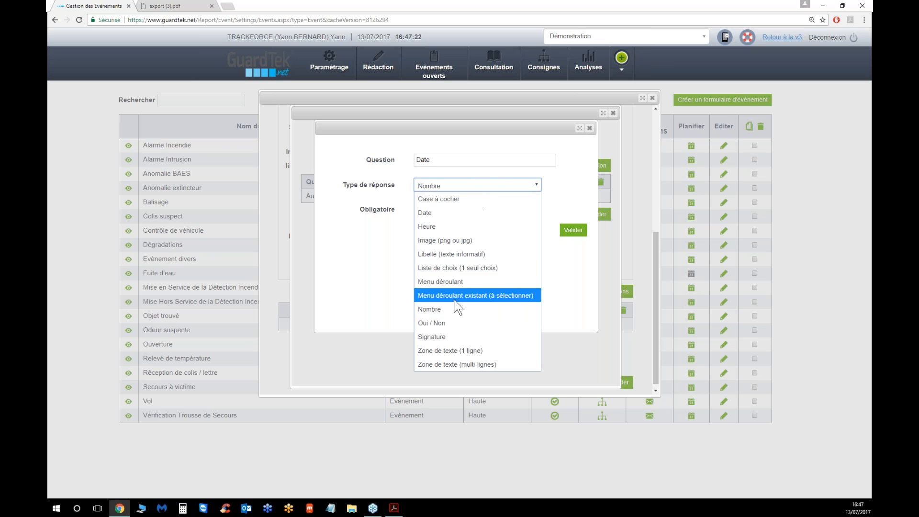
click(446, 323)
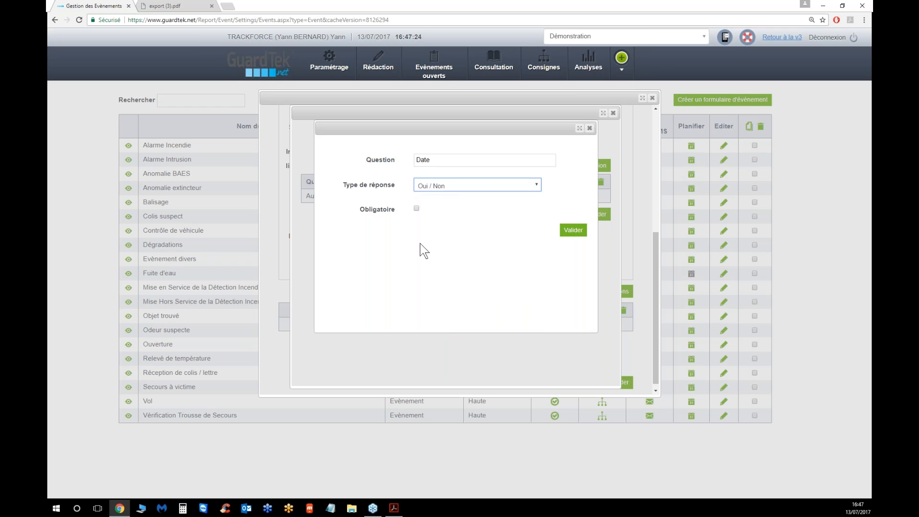
click(445, 190)
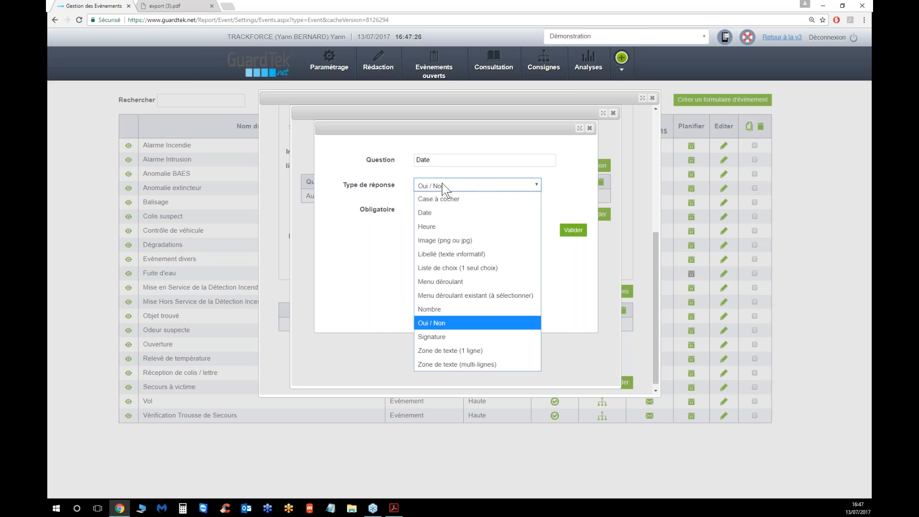
click(458, 336)
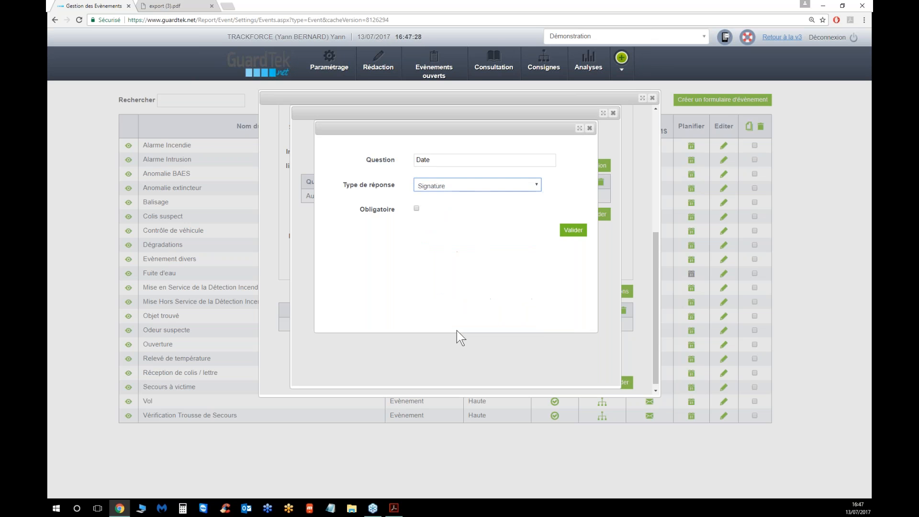
click(437, 262)
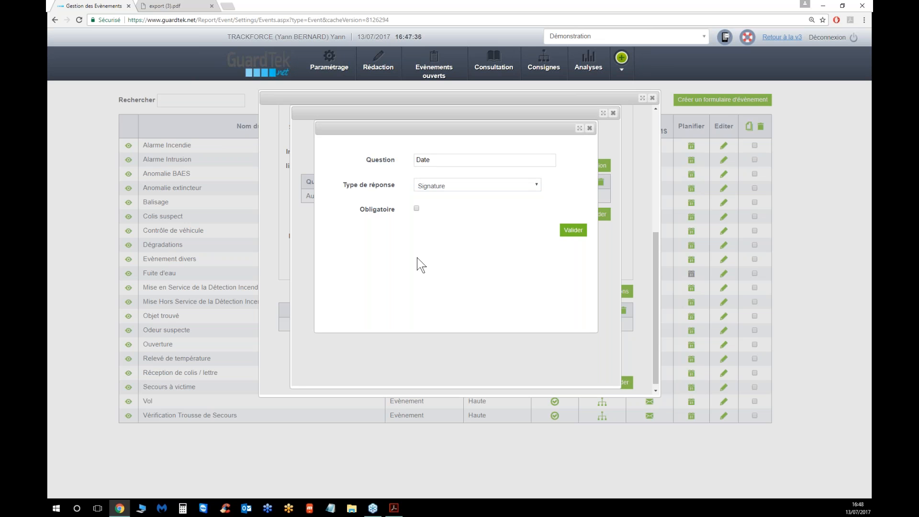
click(470, 187)
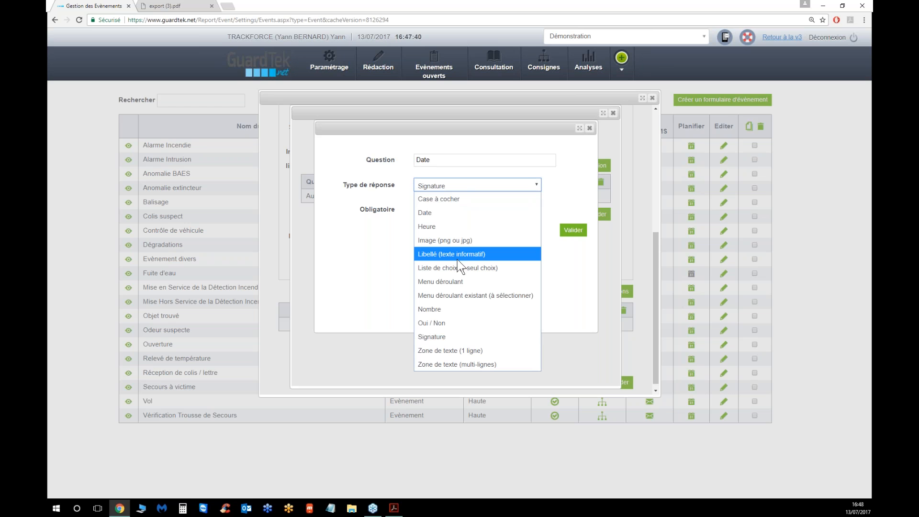
click(453, 350)
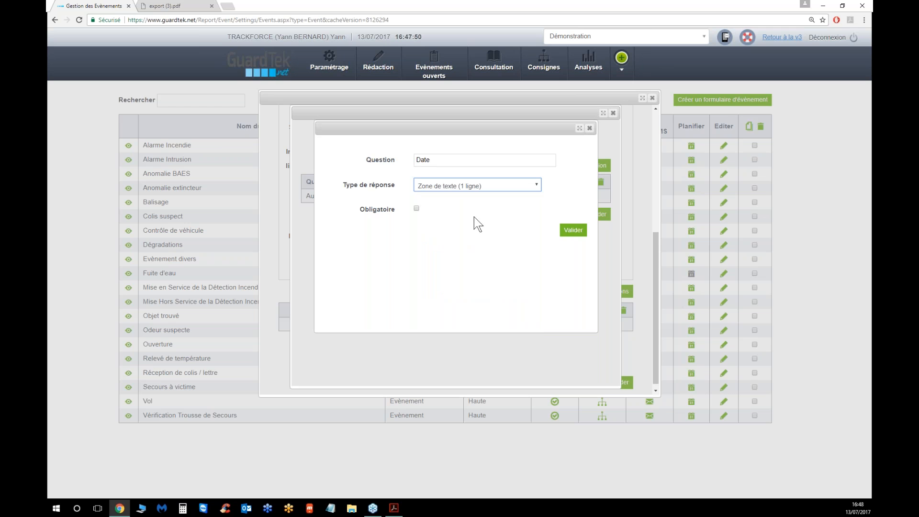
Set the Date question's answer type to Date, make it mandatory and validate the question
click(465, 188)
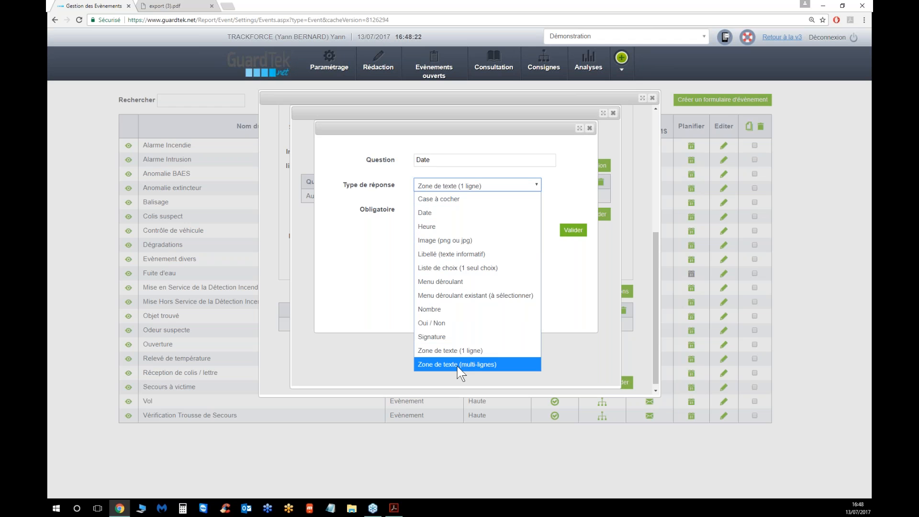
click(423, 215)
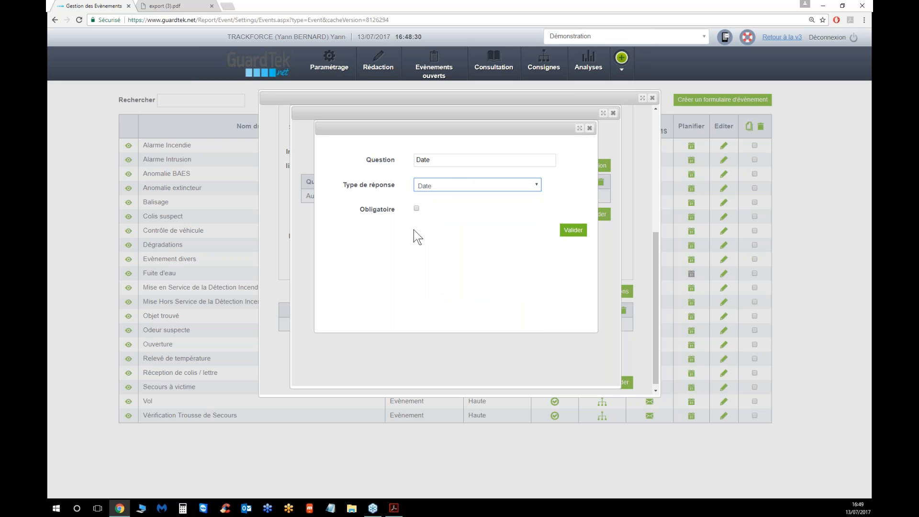
click(417, 208)
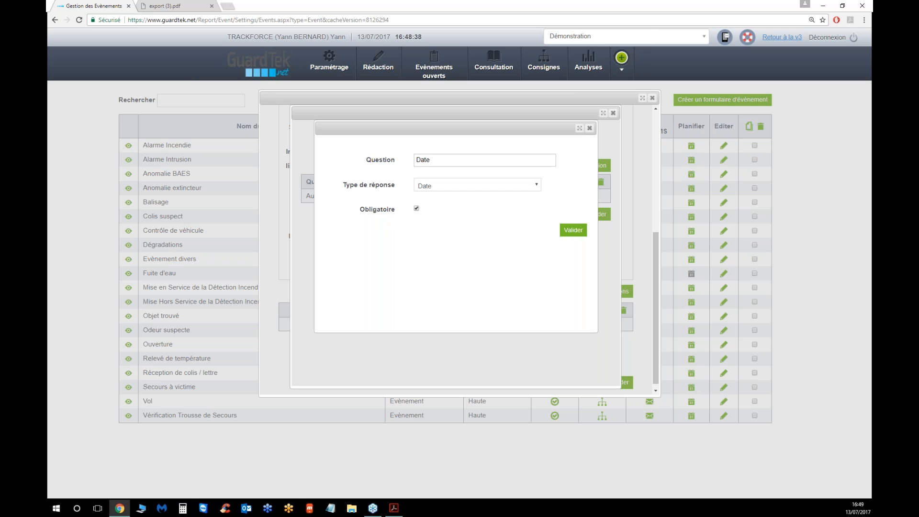
click(572, 231)
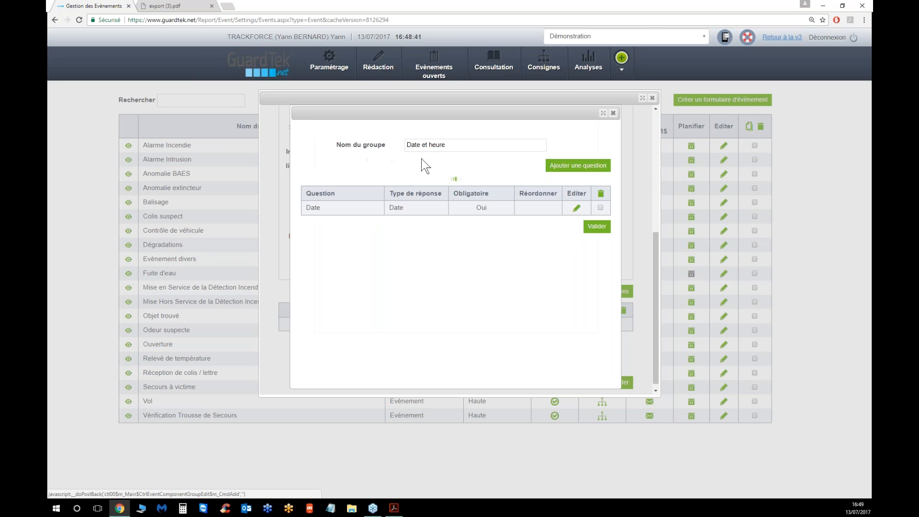
Add a mandatory question named Heure with the Heure answer type to the group
click(570, 166)
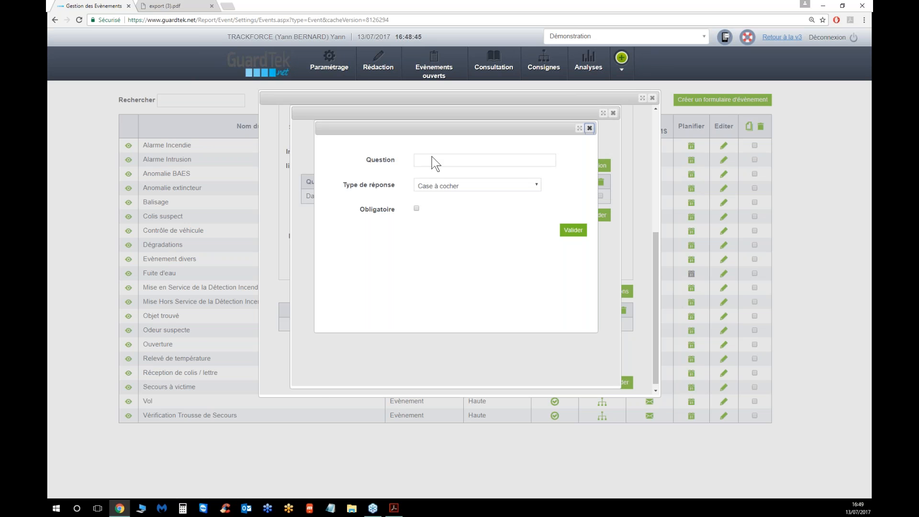
text(Heure)
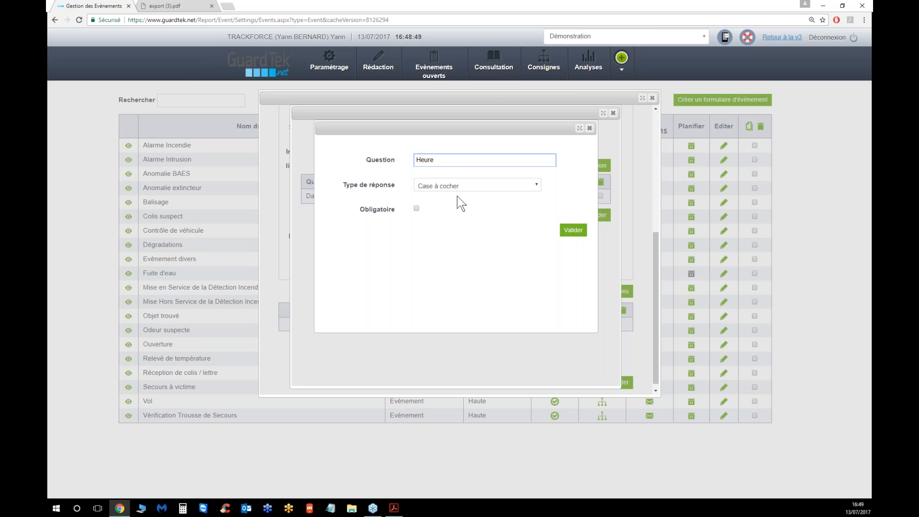
click(446, 185)
click(430, 224)
click(416, 209)
click(570, 233)
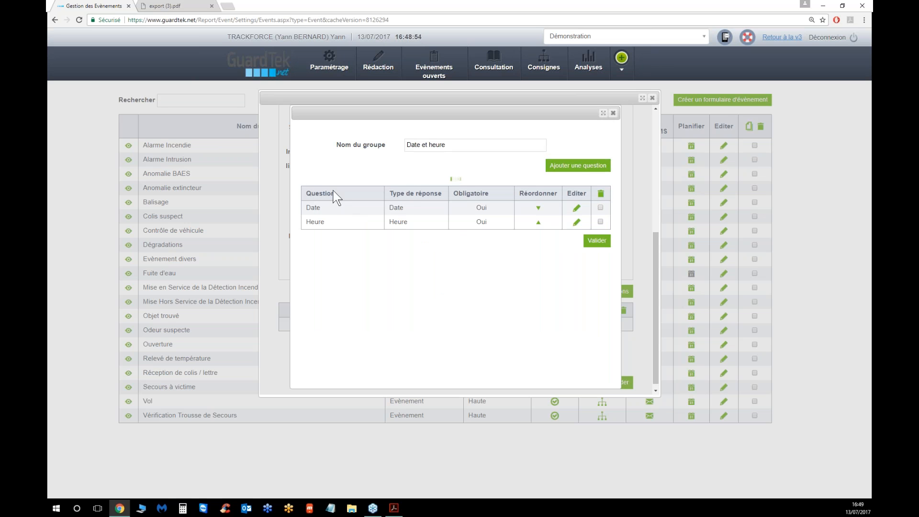
Test reordering the Date and Heure questions and validate the Date et heure question group
click(539, 211)
click(539, 208)
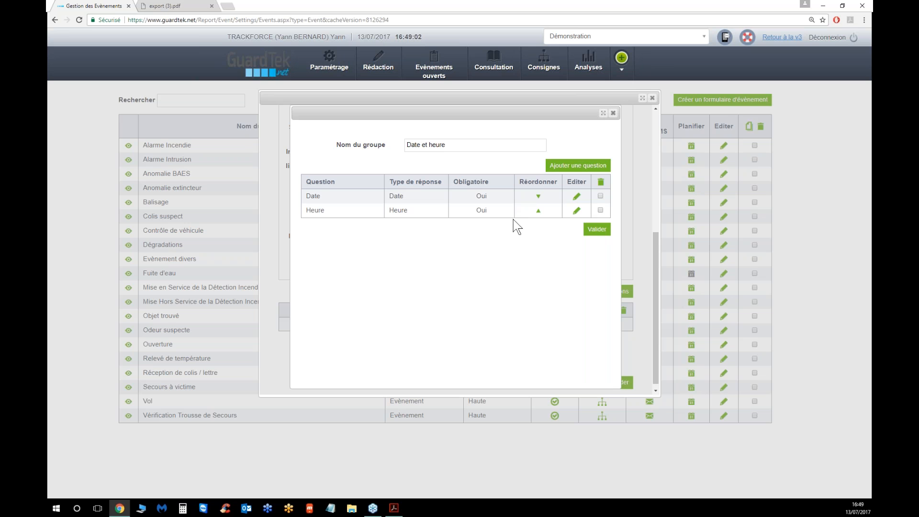
click(599, 230)
Compare the form with the exported PDF report and preview the form's Date et heure section
click(394, 509)
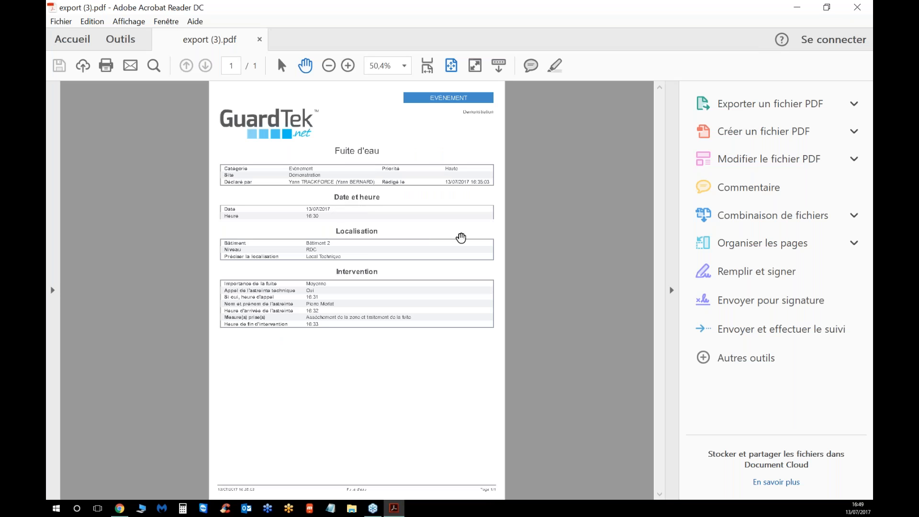
click(797, 8)
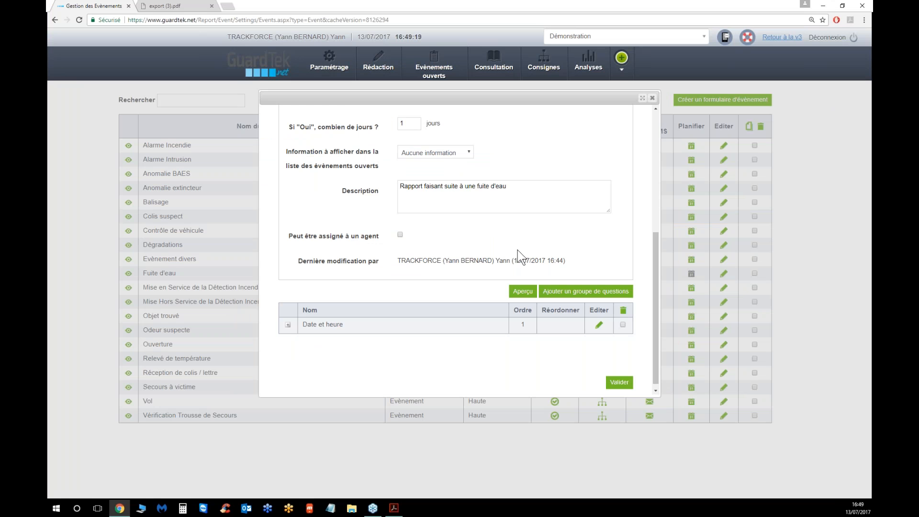
click(522, 291)
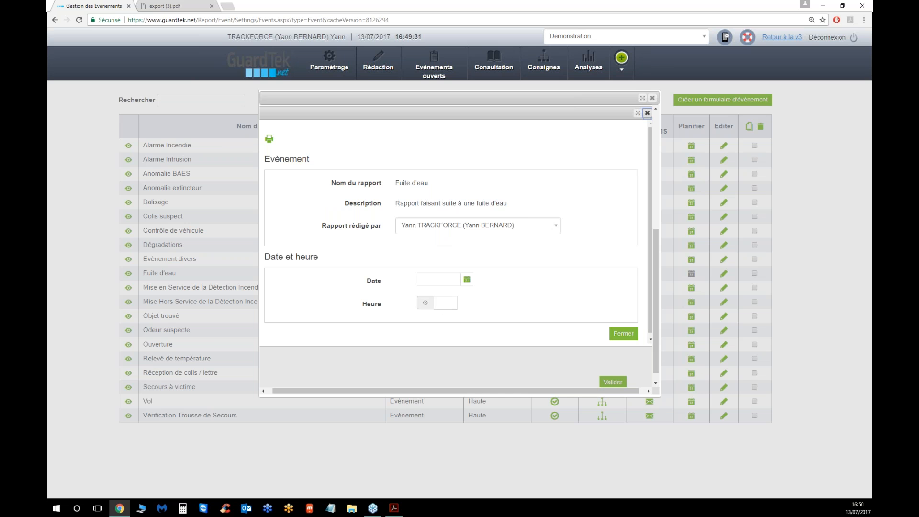
click(618, 333)
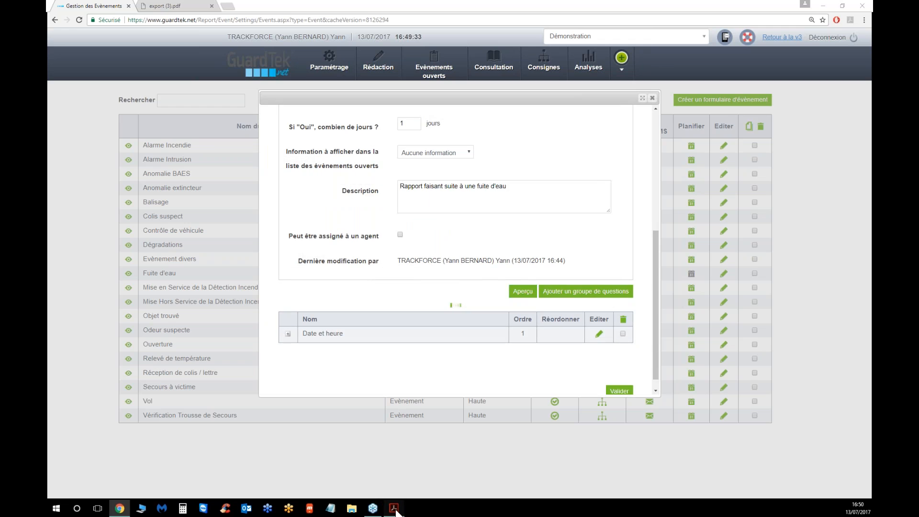
Check the exported PDF report, then add a new question group named Localisation to the form
click(394, 508)
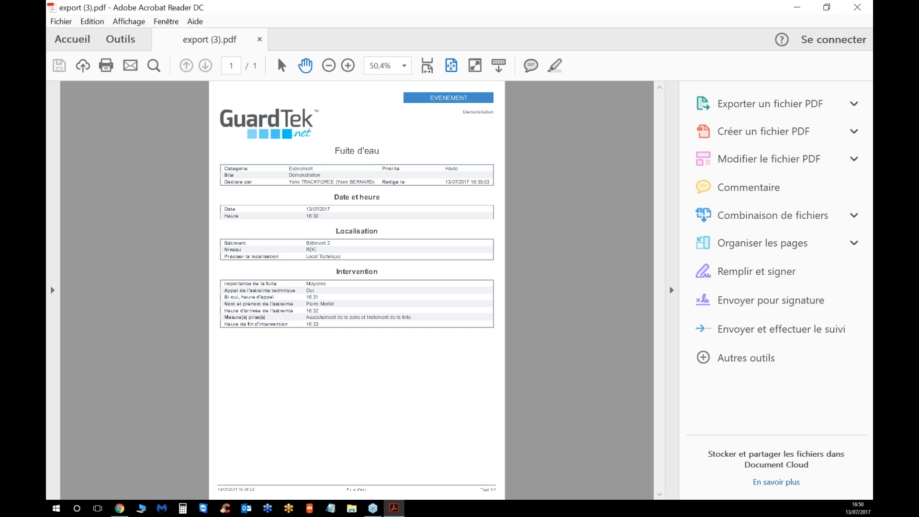
click(797, 8)
click(582, 300)
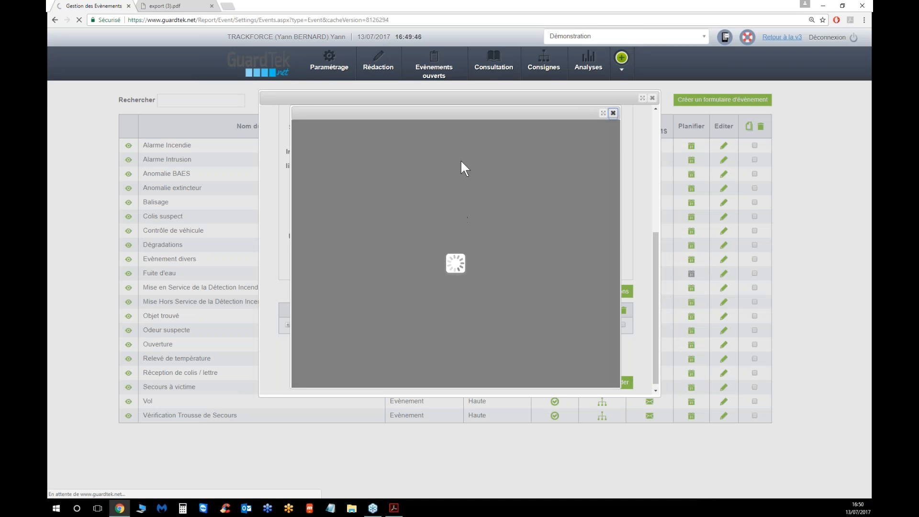
click(447, 145)
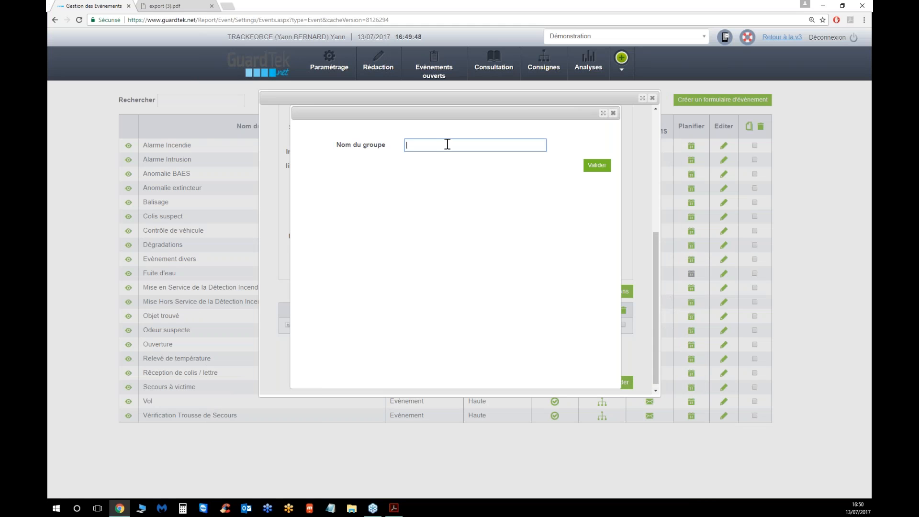
text(Localisat)
text(ion)
click(608, 168)
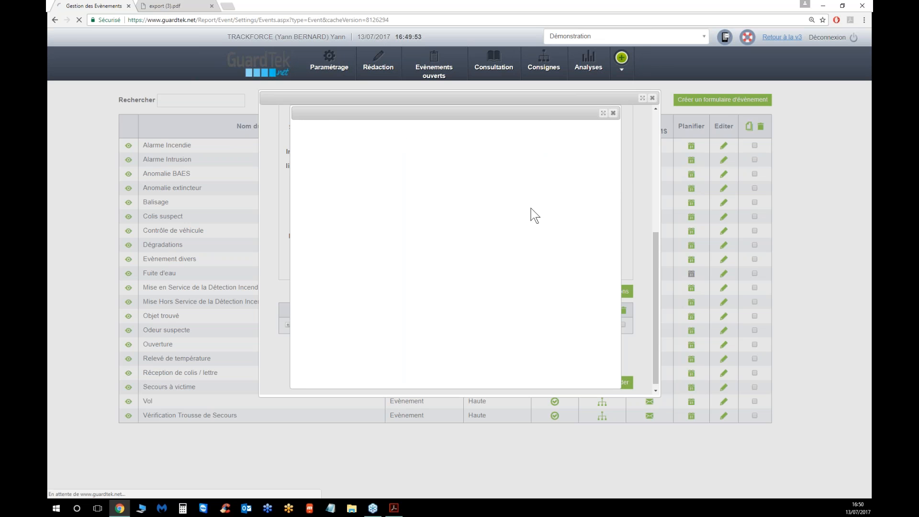
Add a mandatory question Bâtiment using the existing drop-down menu Bâtiment as its answer type
click(578, 166)
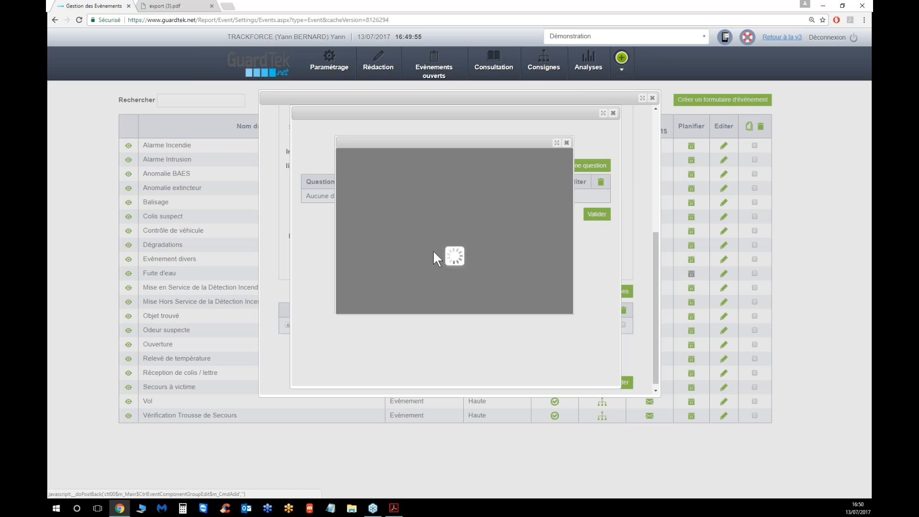
click(459, 159)
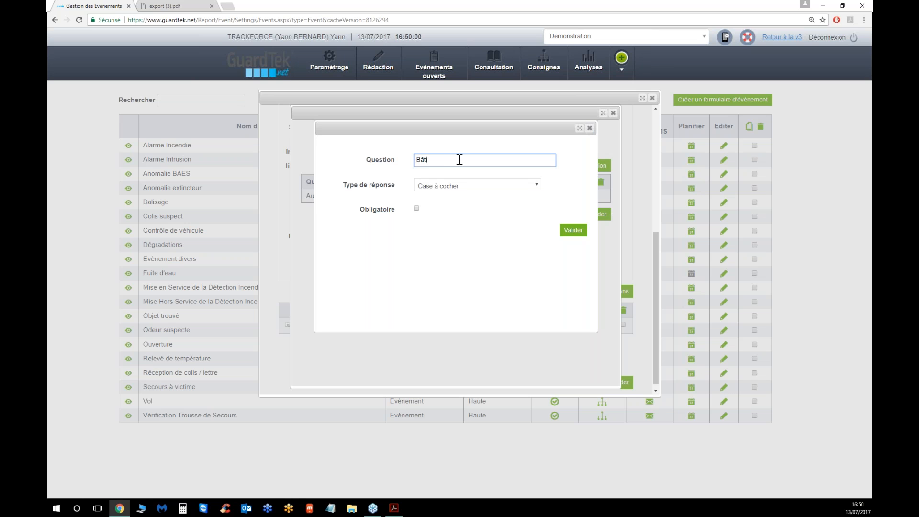
click(454, 186)
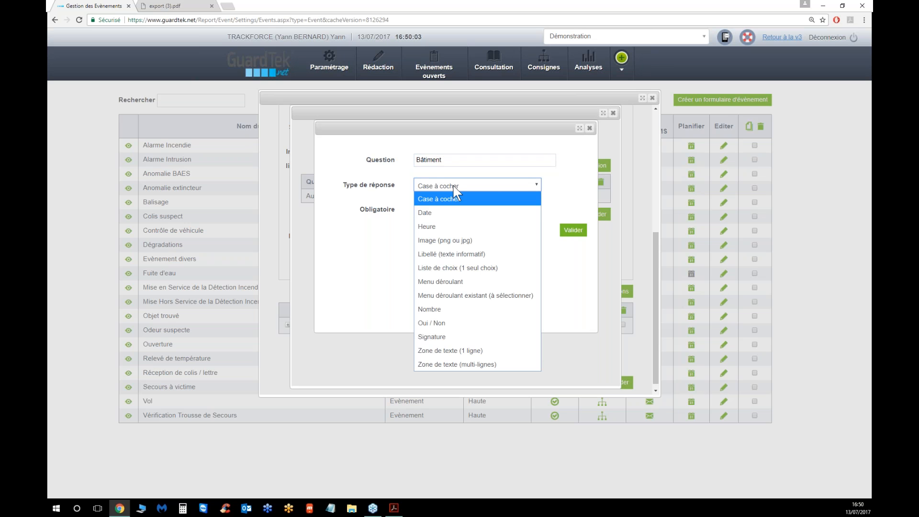
click(448, 294)
click(417, 209)
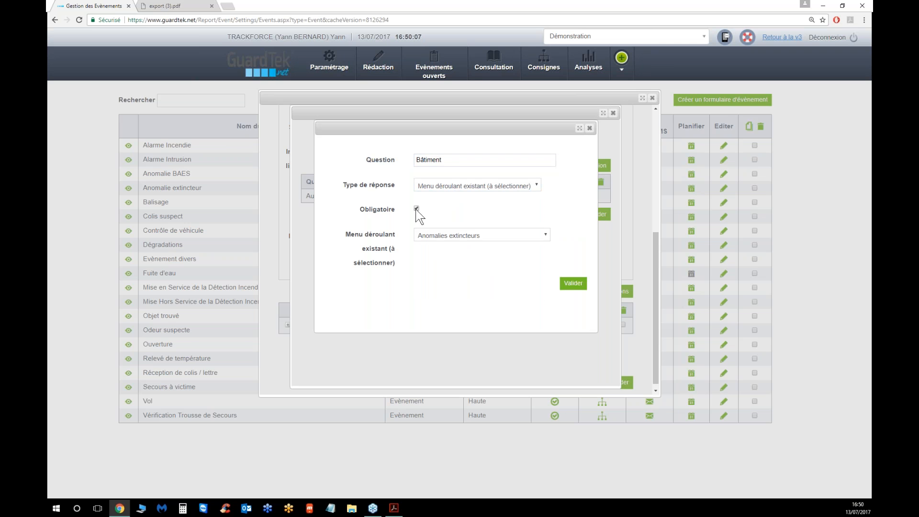
click(441, 239)
click(431, 262)
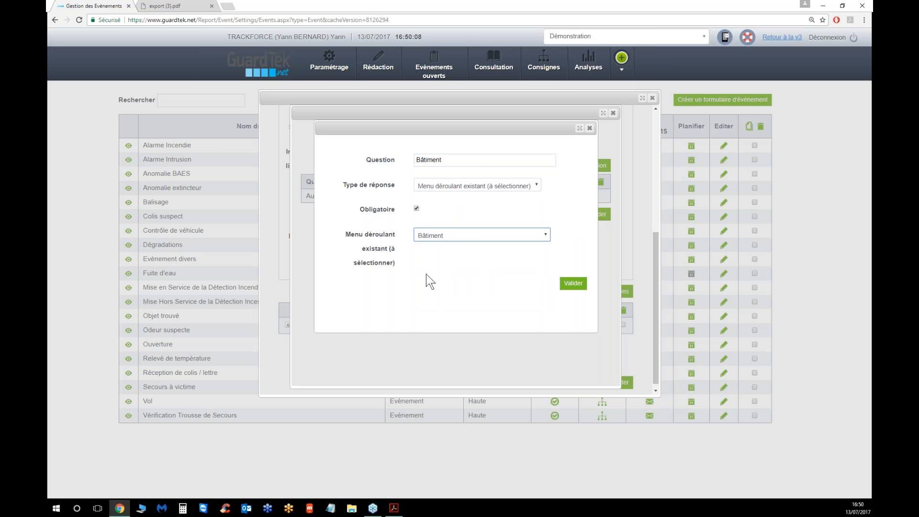
click(573, 283)
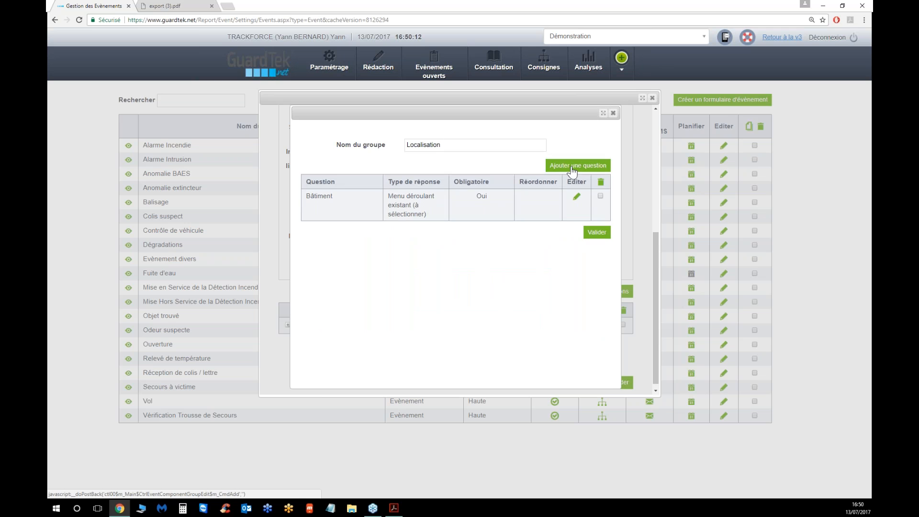
Add a mandatory question Niveau using the existing drop-down menu Niveau as its answer type
click(571, 168)
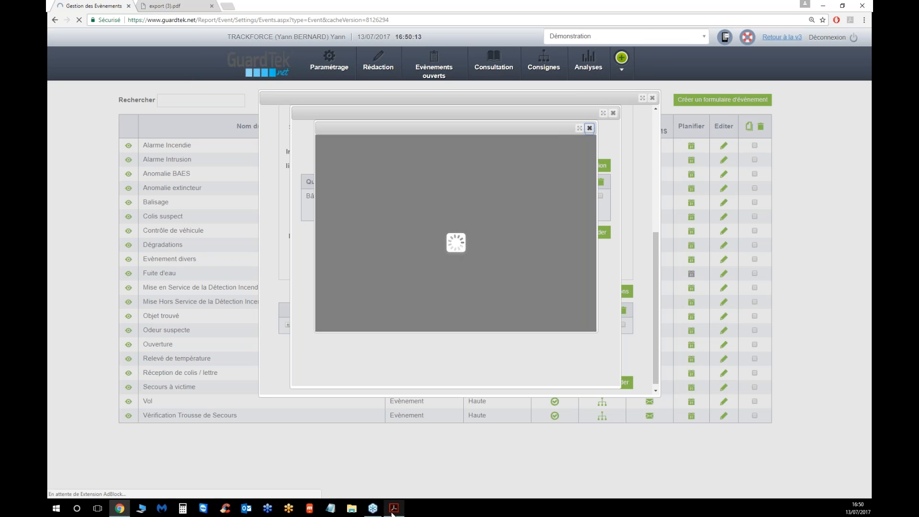
click(484, 161)
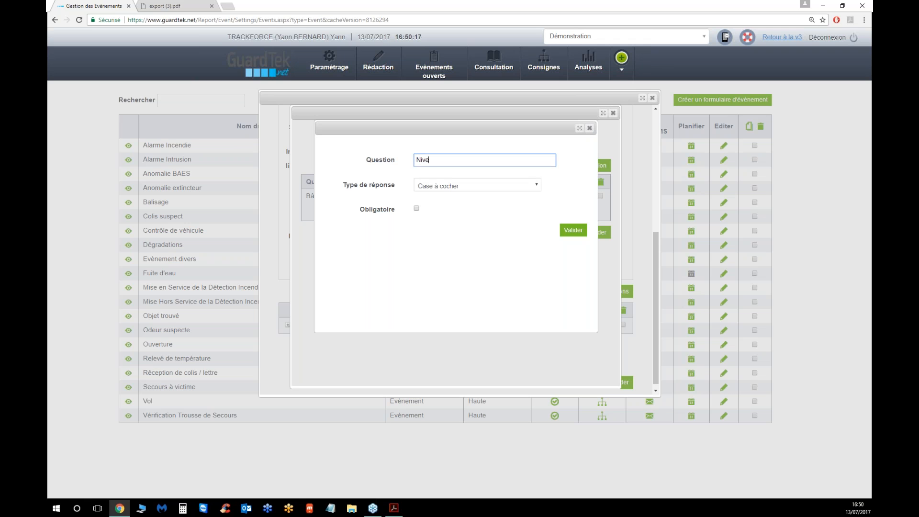
click(450, 185)
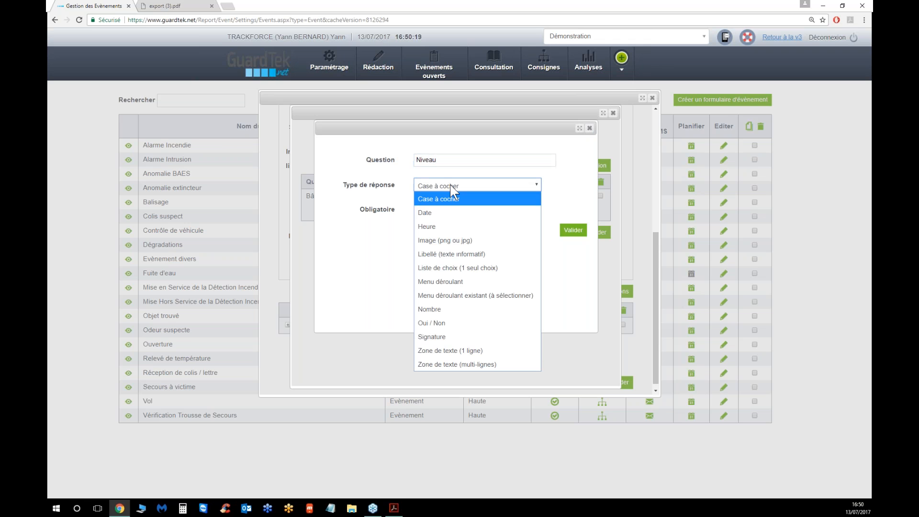
click(447, 296)
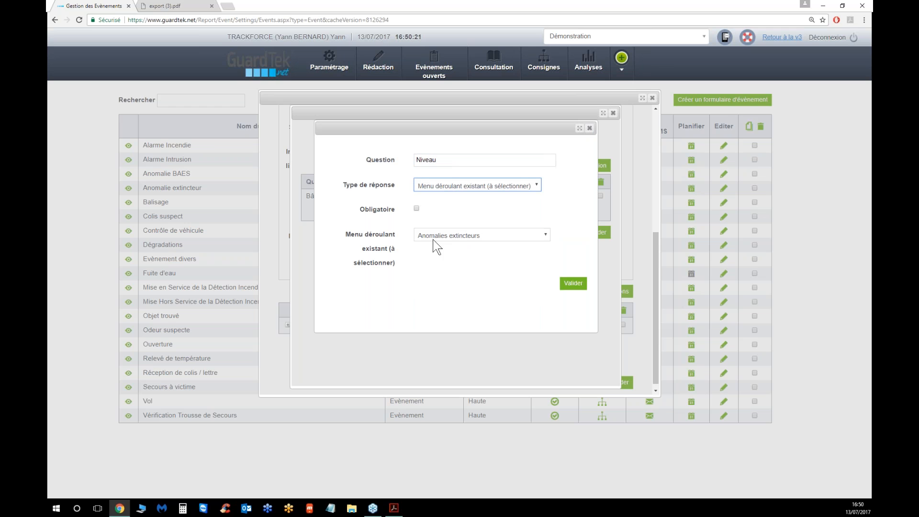
click(434, 237)
click(433, 304)
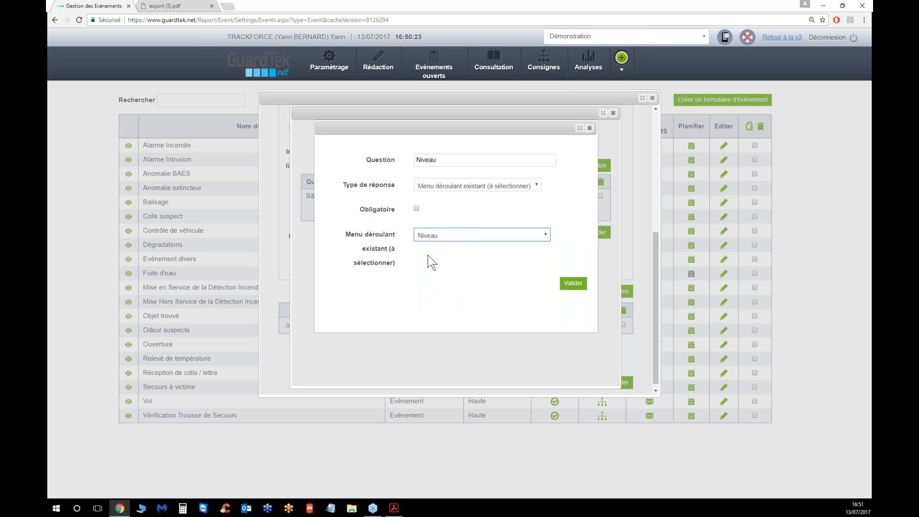
click(416, 208)
click(569, 283)
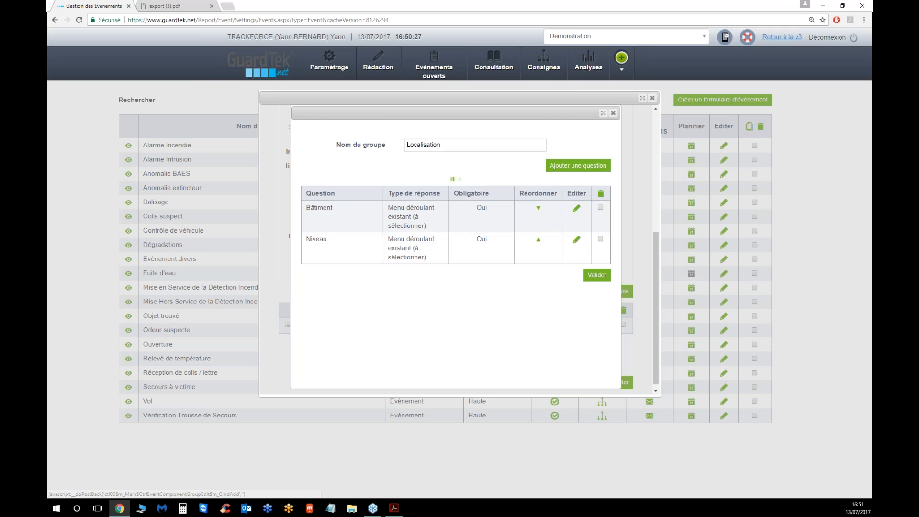
Add a mandatory one-line text question Précisez la localisation and validate the Localisation group
click(570, 169)
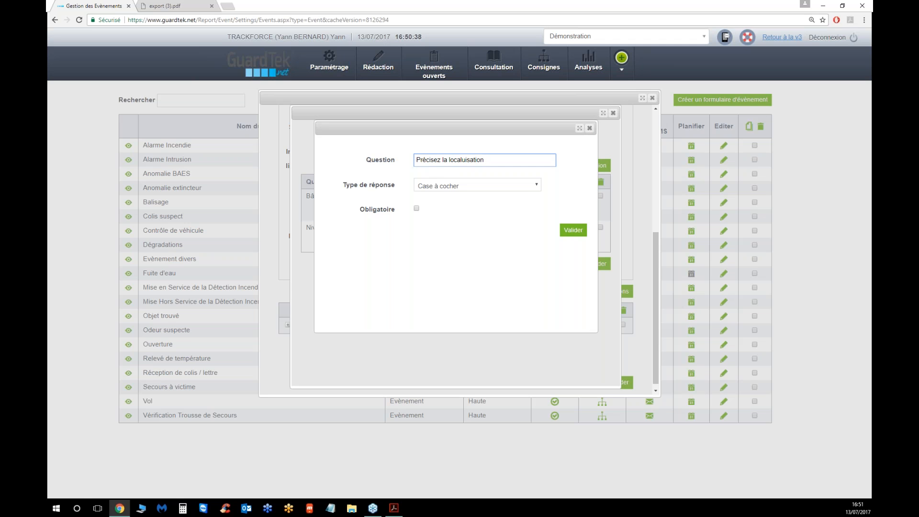
key(BackSpace)
click(475, 190)
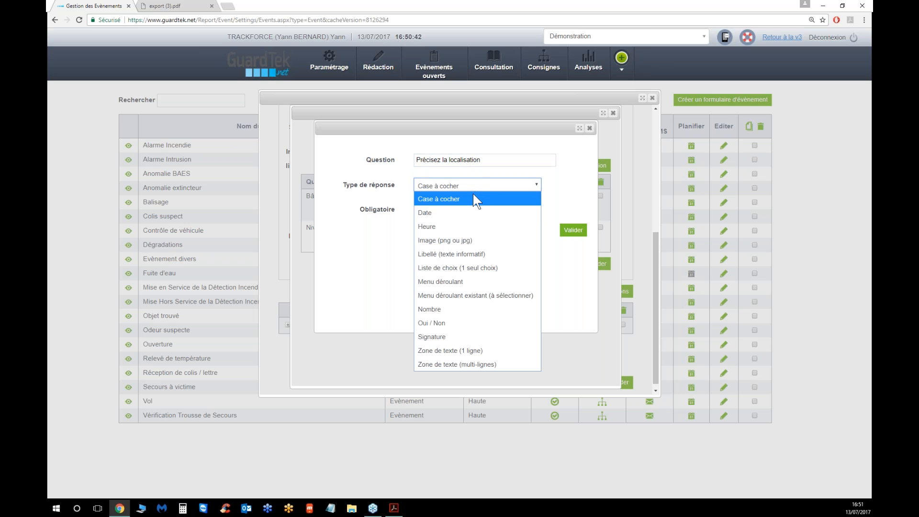
click(466, 351)
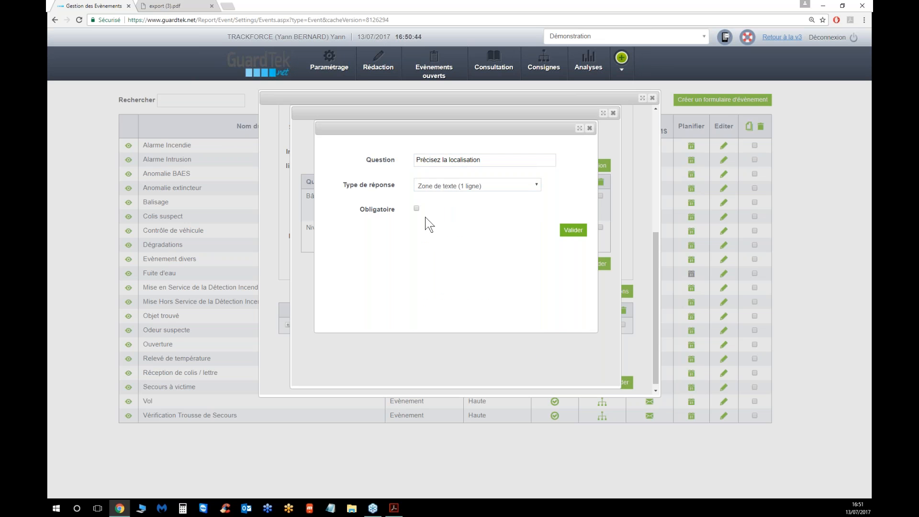
click(416, 208)
click(574, 230)
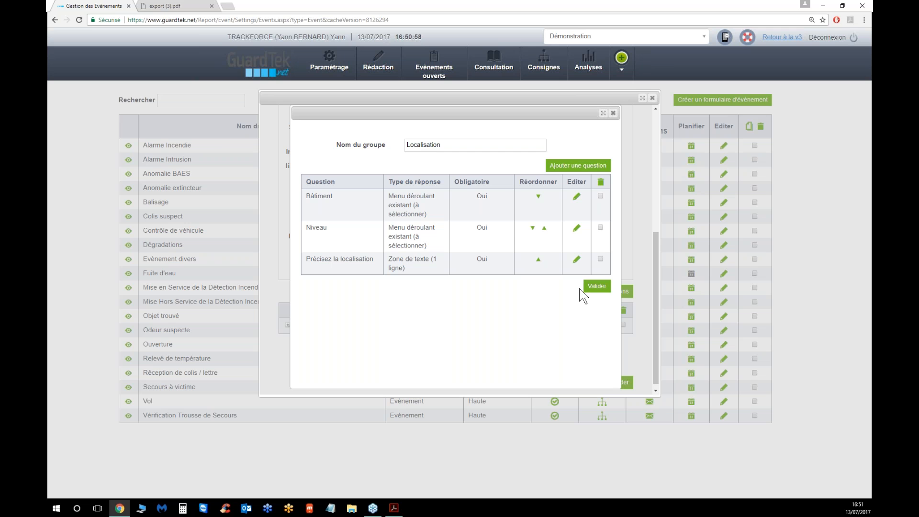
click(597, 286)
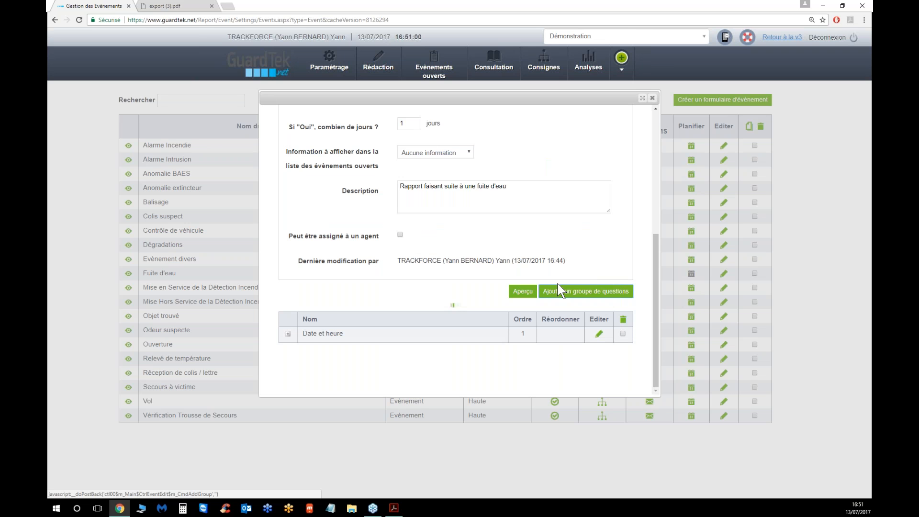
Preview the form and examine the Date et heure and Localisation sections, then close the preview
click(523, 291)
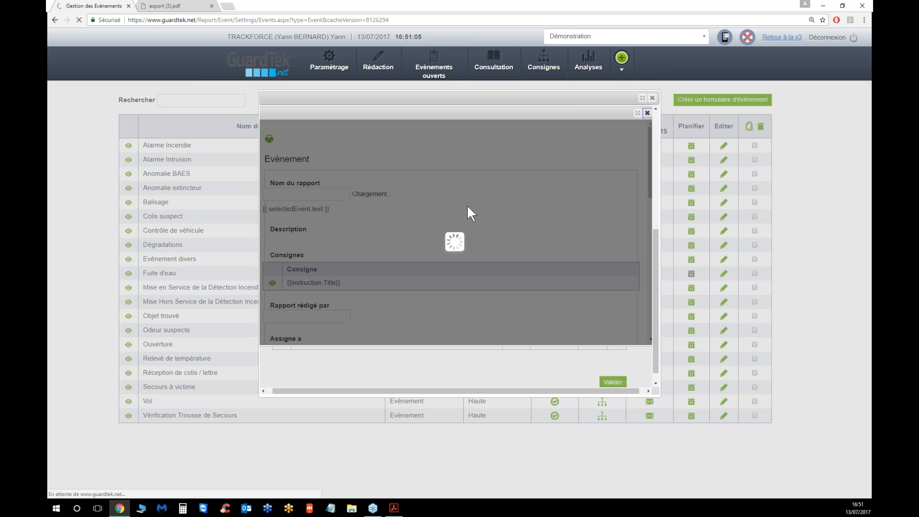
scroll(414, 260, down, 2)
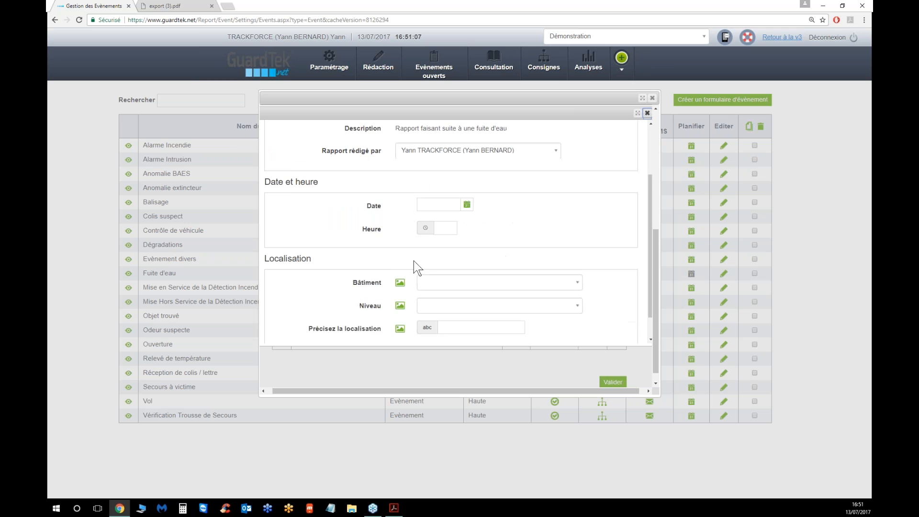
scroll(414, 260, down, 1)
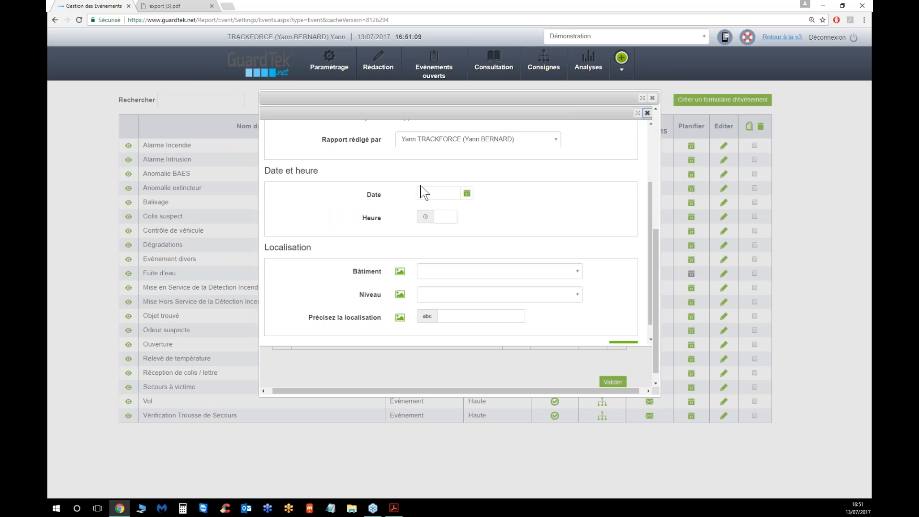
scroll(327, 261, down, 1)
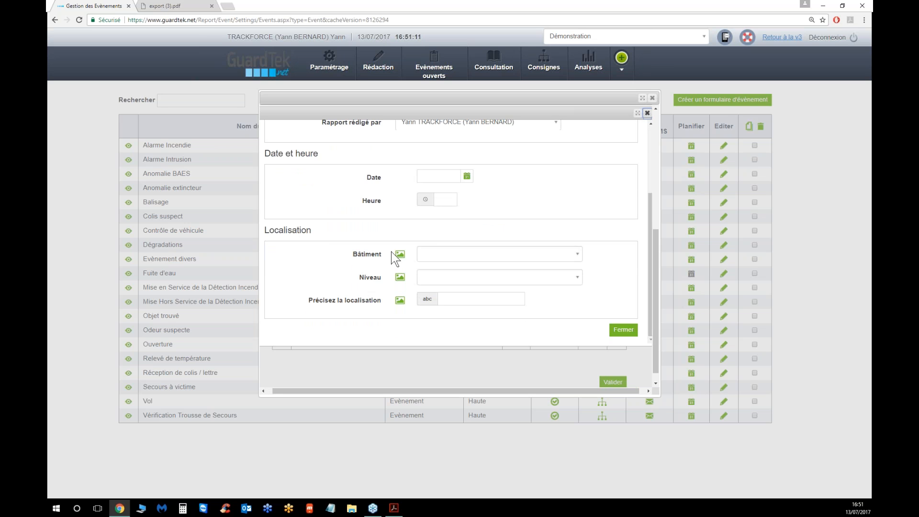
click(428, 255)
click(377, 271)
click(431, 277)
click(404, 277)
click(458, 299)
scroll(443, 335, down, 1)
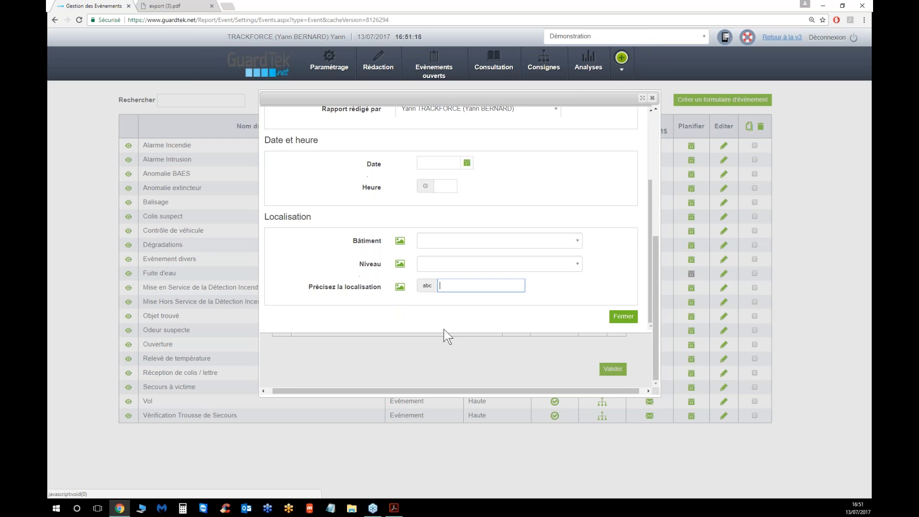
click(617, 320)
Check the PDF report again and add a new question group named Intervention
click(568, 294)
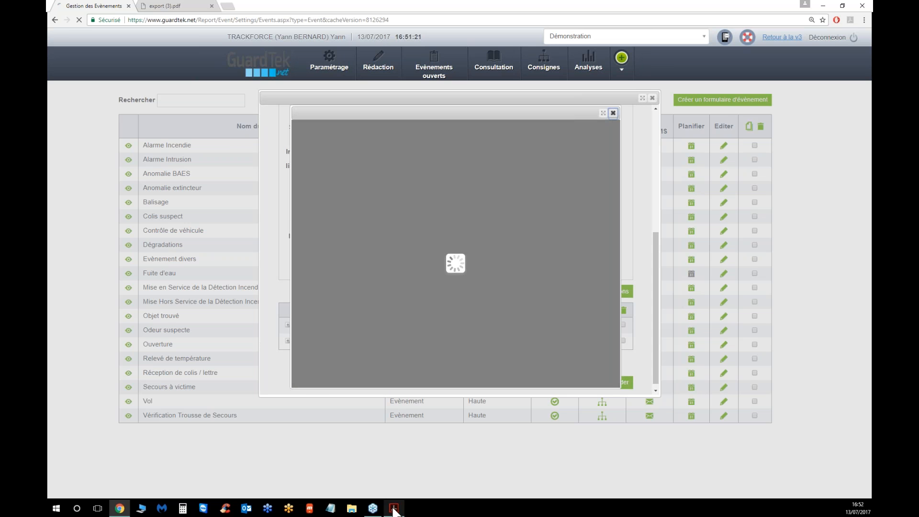
click(393, 511)
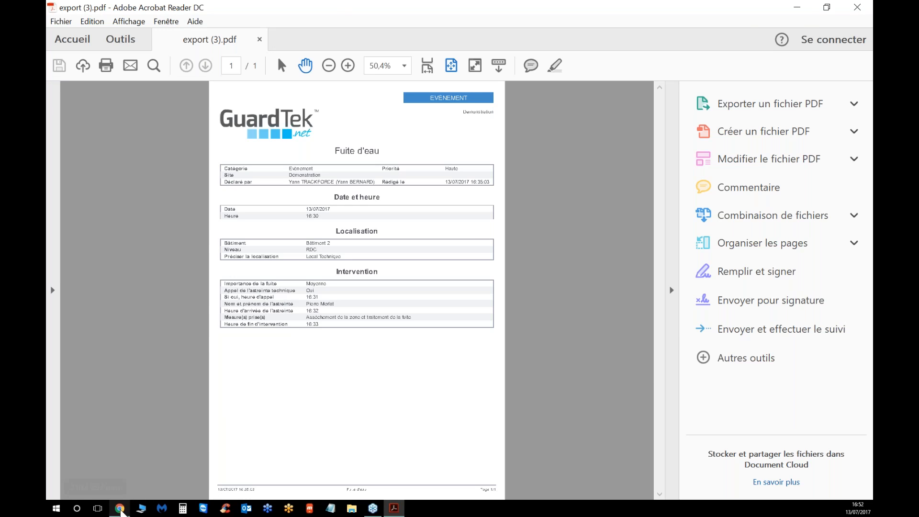
click(120, 508)
click(449, 146)
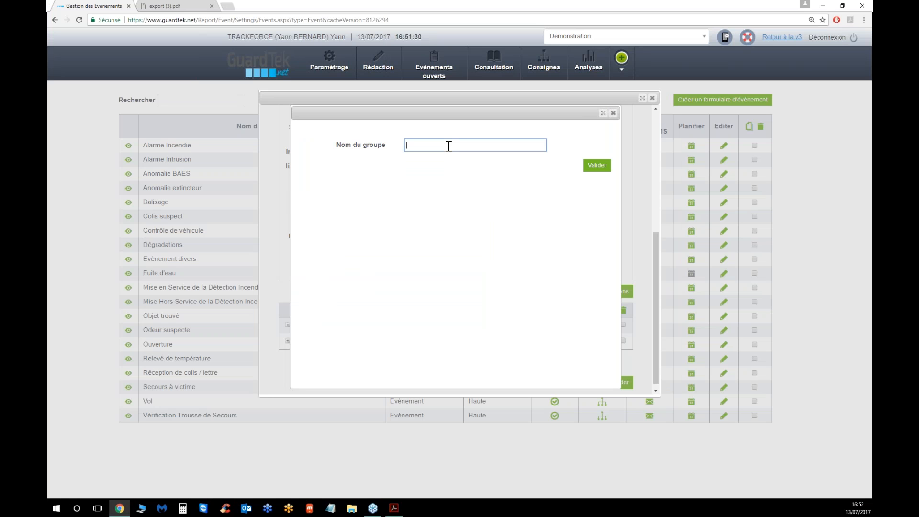
text(Interv)
text(e)
click(592, 166)
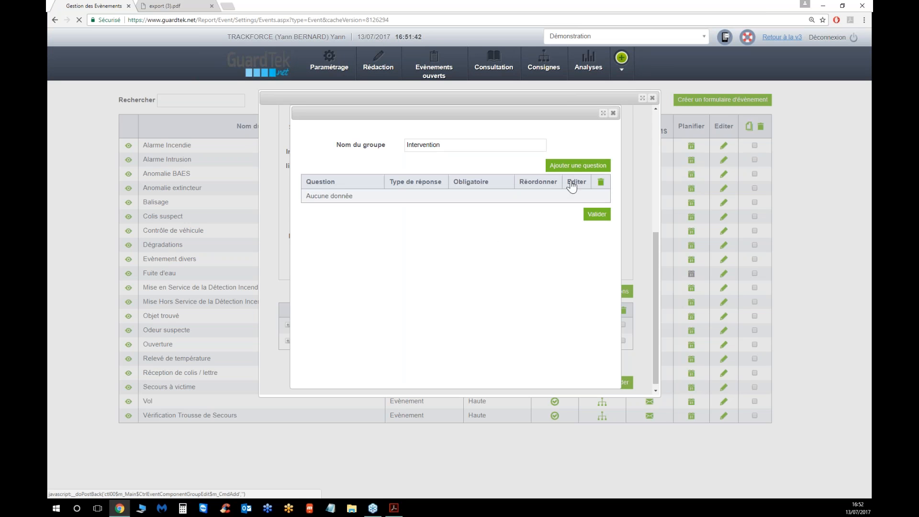
Add a mandatory drop-down question Importance de la fuite with the options Importante, Moyenne and Faible
click(578, 165)
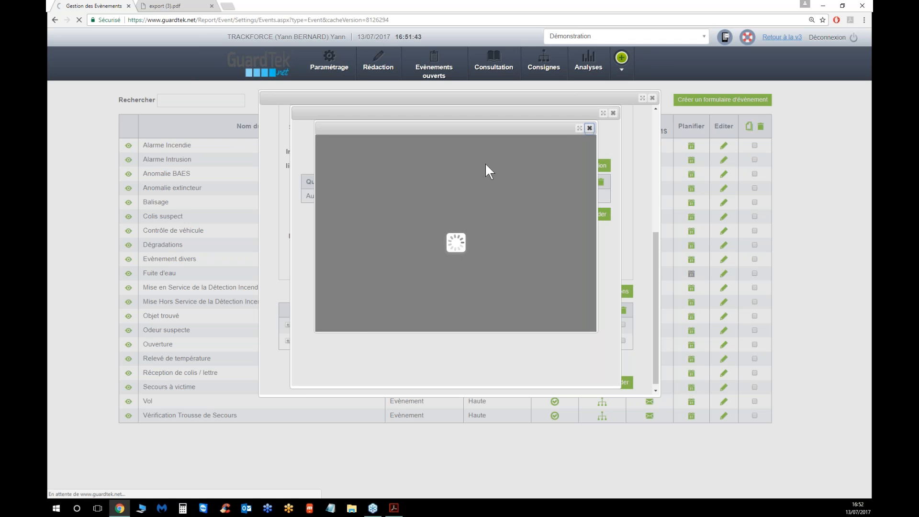
click(453, 157)
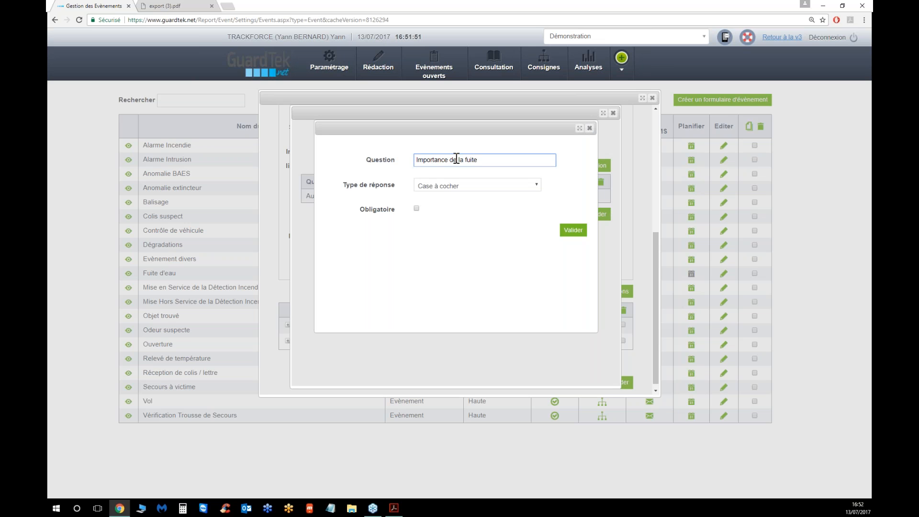
click(452, 191)
click(406, 277)
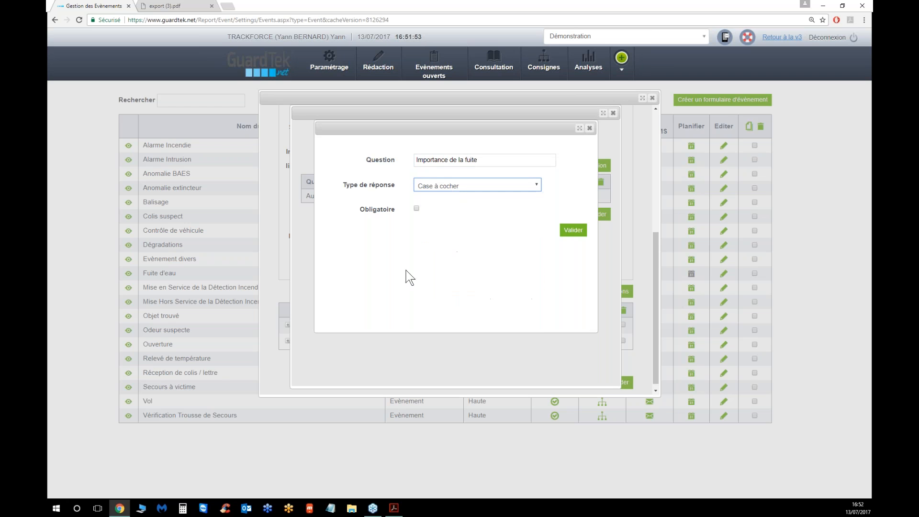
click(417, 208)
click(441, 239)
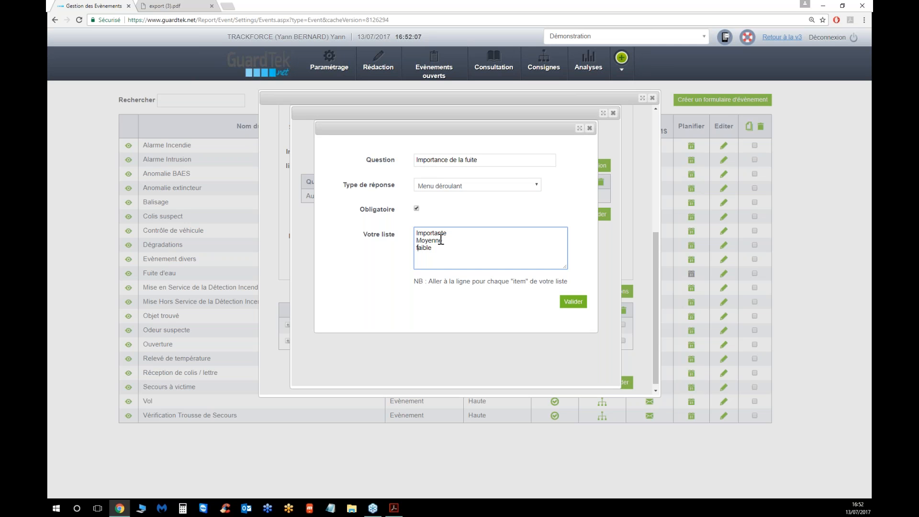
key(BackSpace)
text(F)
click(573, 302)
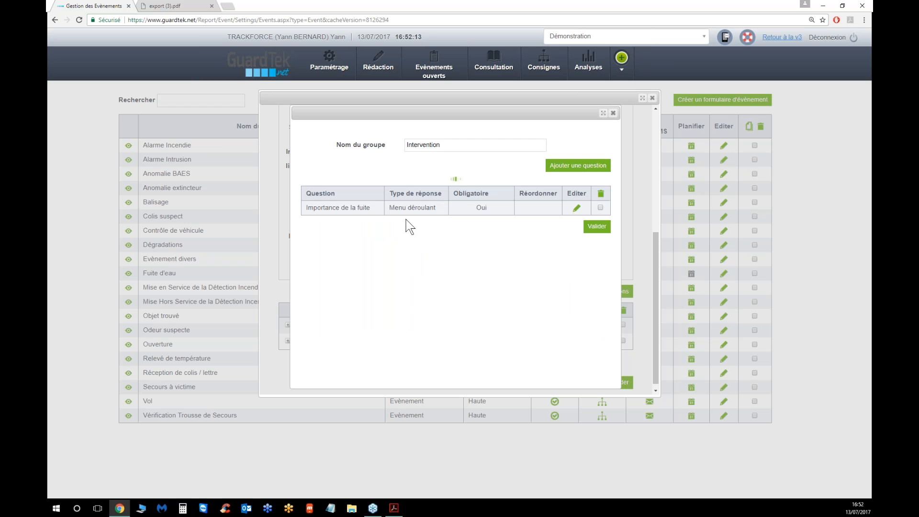
Check the PDF report, then add a mandatory Oui / Non question Appel à l'astreinte technique to the Intervention group
click(395, 510)
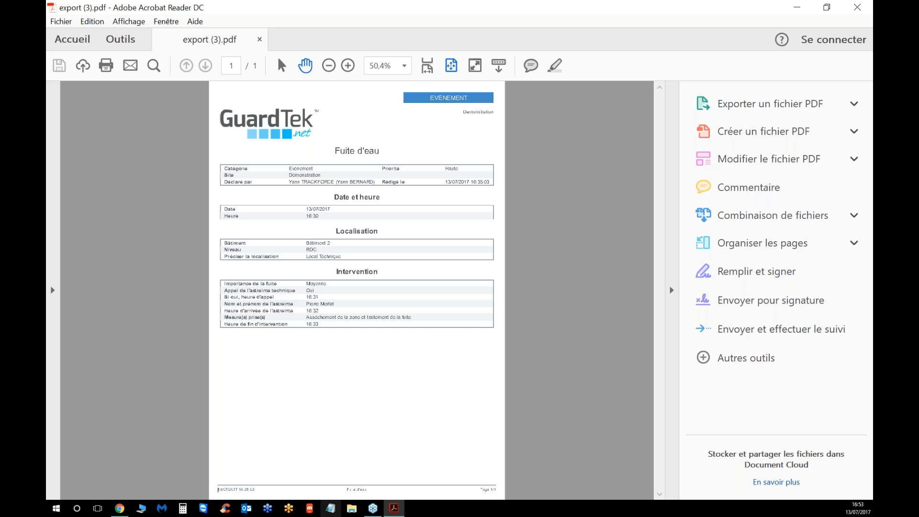
click(120, 509)
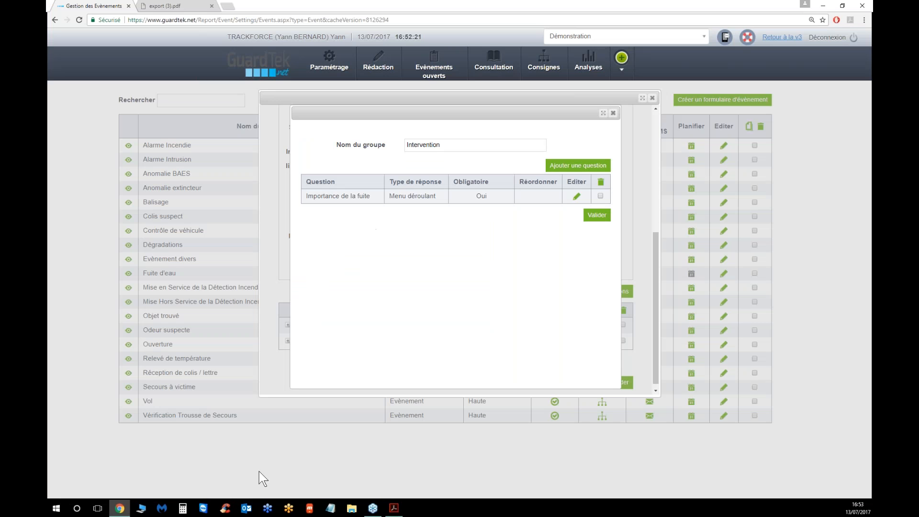
click(577, 196)
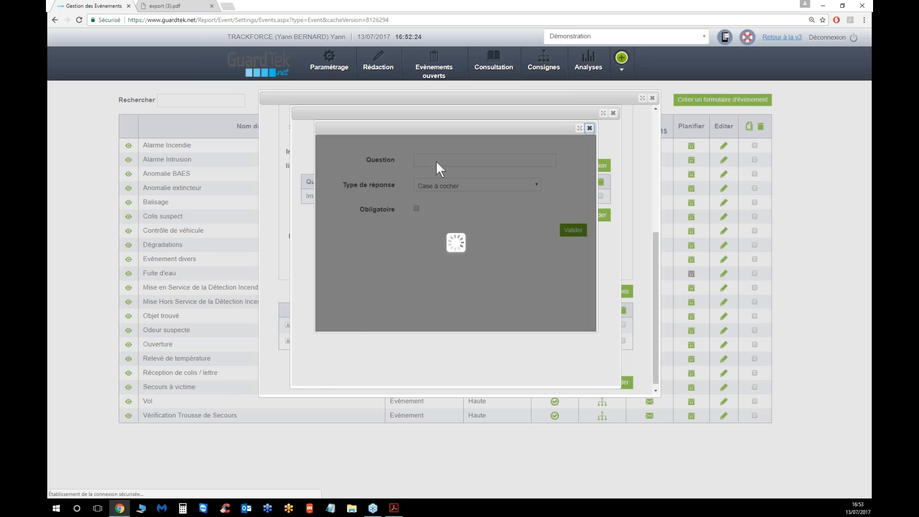
click(449, 158)
text(Appel à l'as)
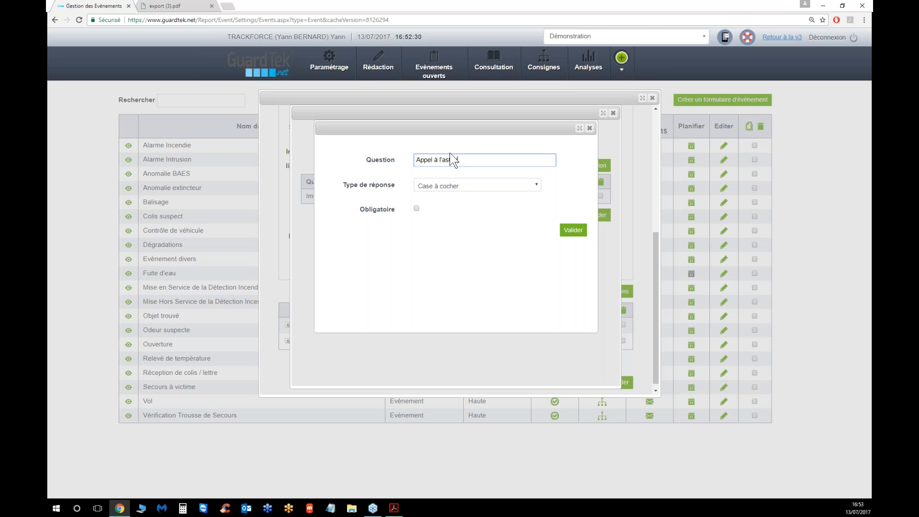
text(treinte technique)
click(462, 185)
click(437, 324)
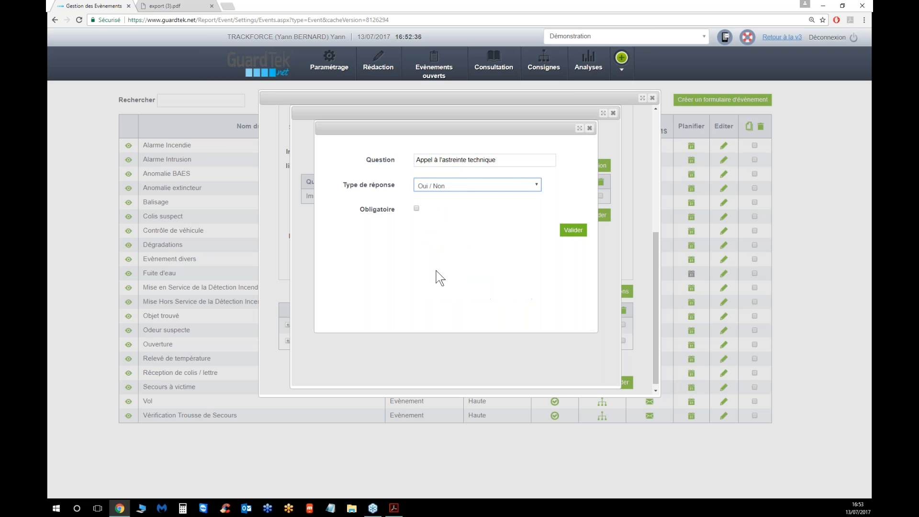
click(416, 209)
click(573, 229)
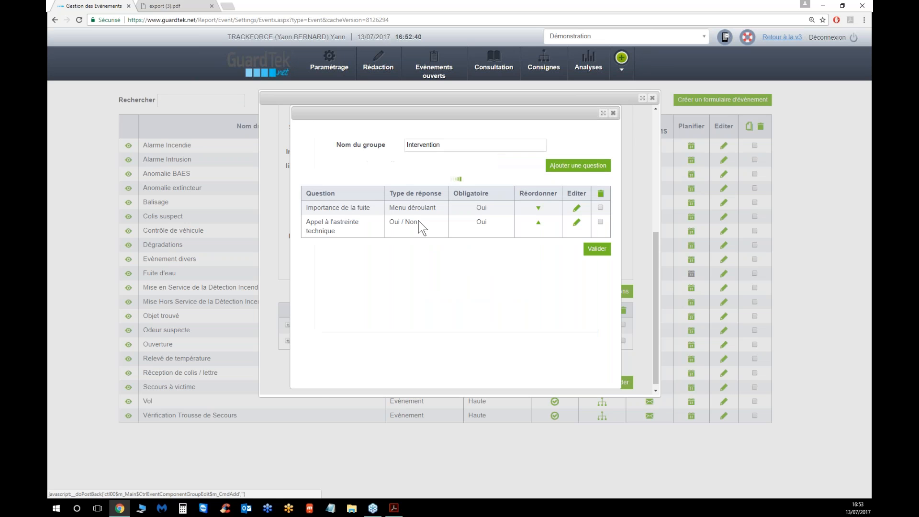
Validate the Intervention group and save the Fuite d'eau form settings
click(595, 239)
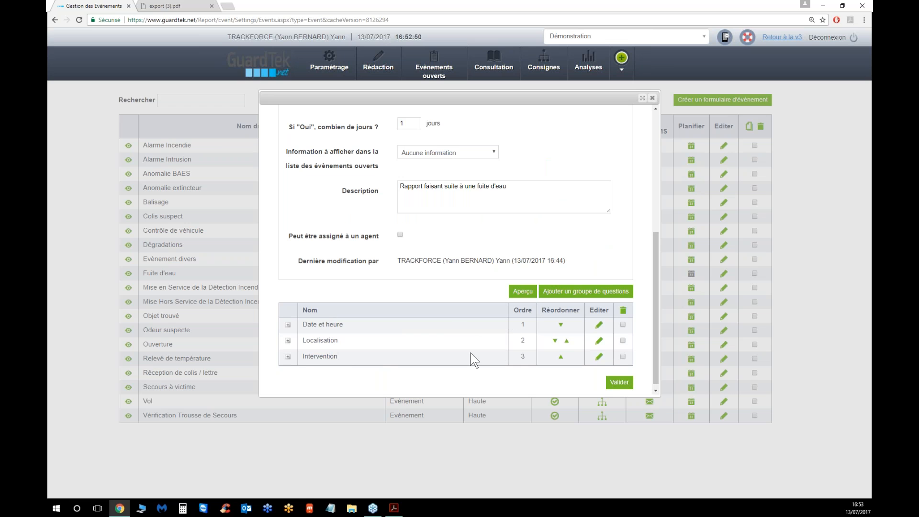
click(561, 358)
click(555, 341)
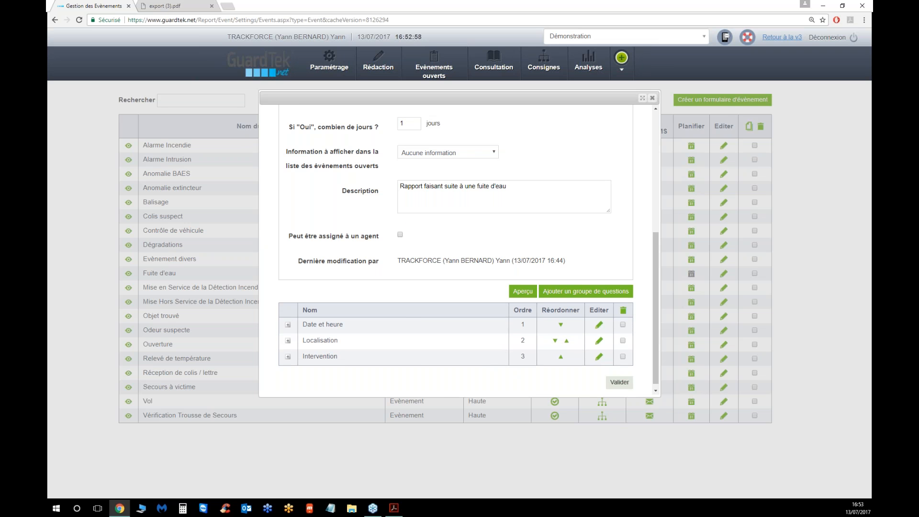
click(619, 382)
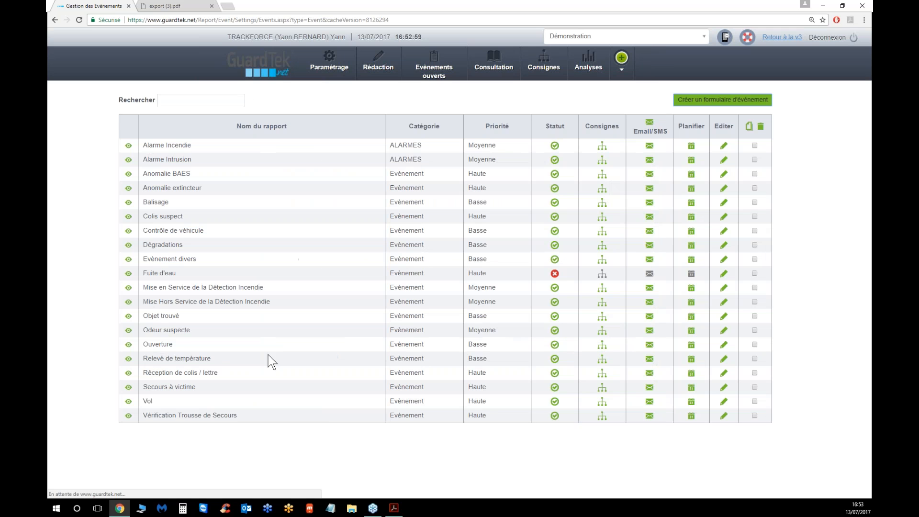
Start writing a new event and choose the Fuite d'eau report
click(555, 259)
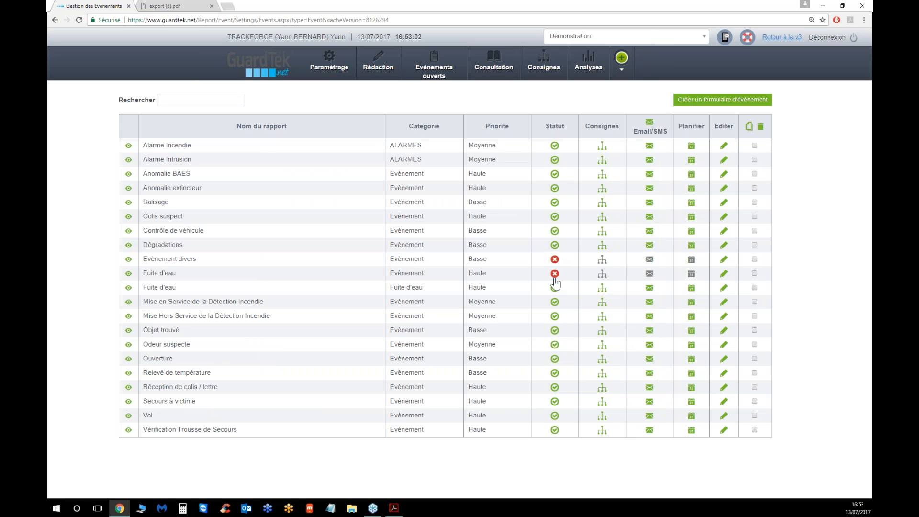
click(555, 274)
click(378, 63)
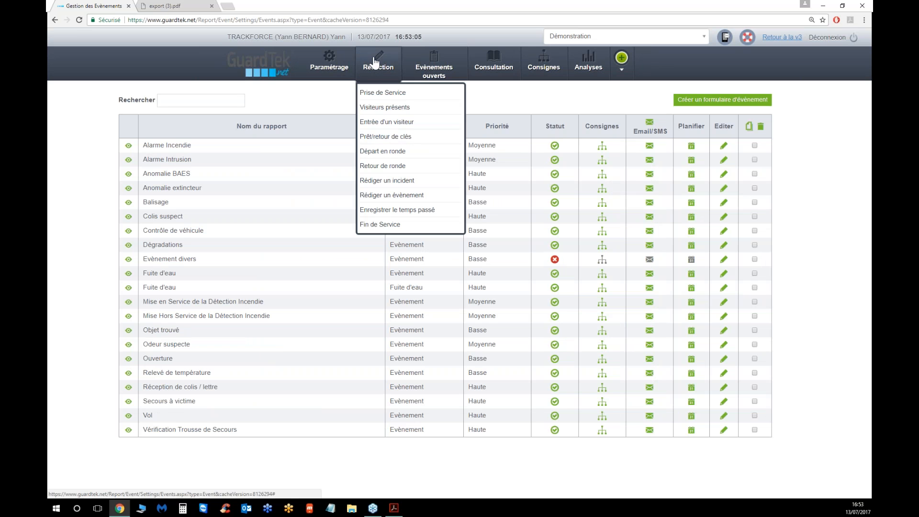
click(383, 195)
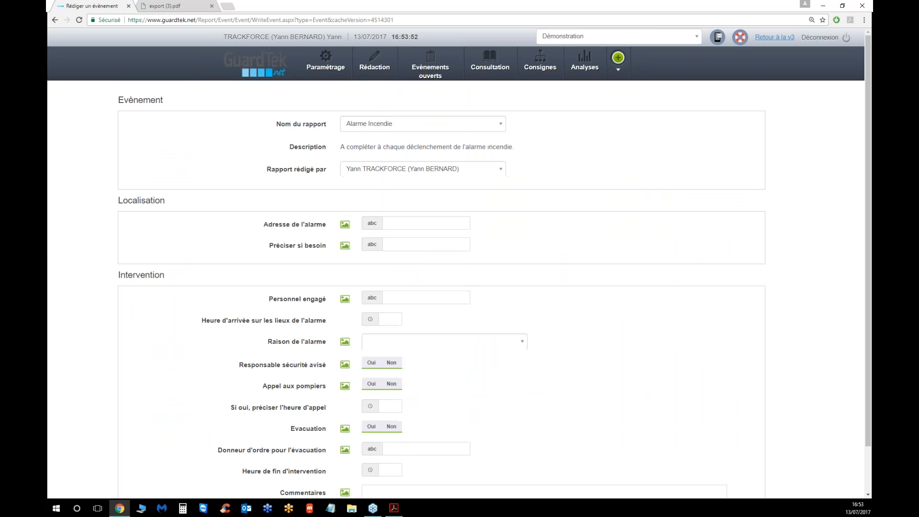
click(395, 126)
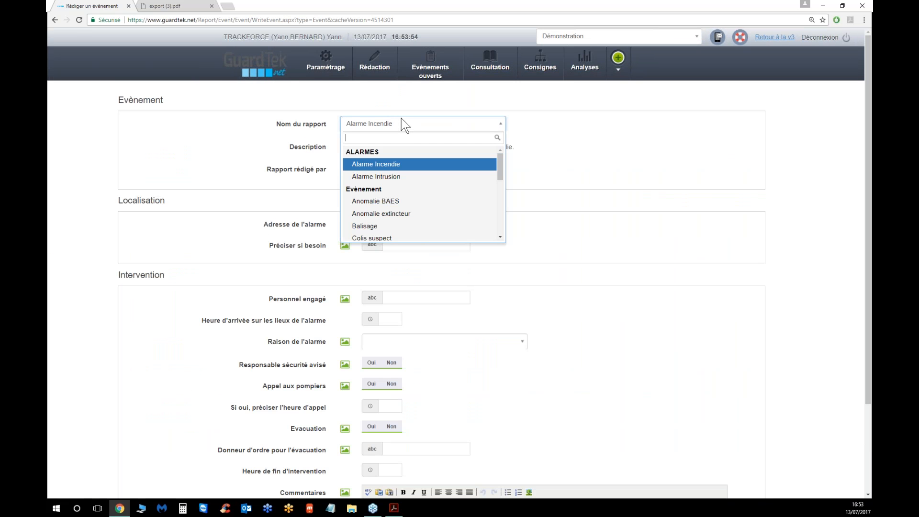
text(f)
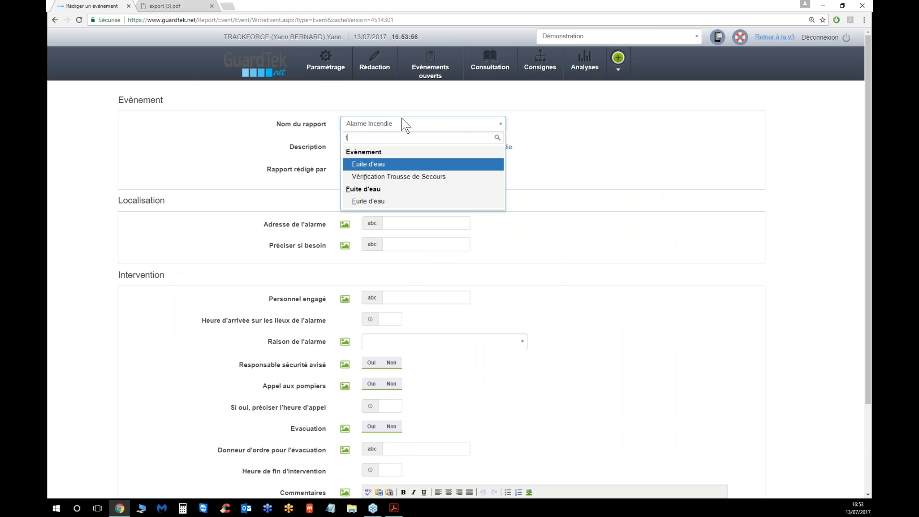
text(uite)
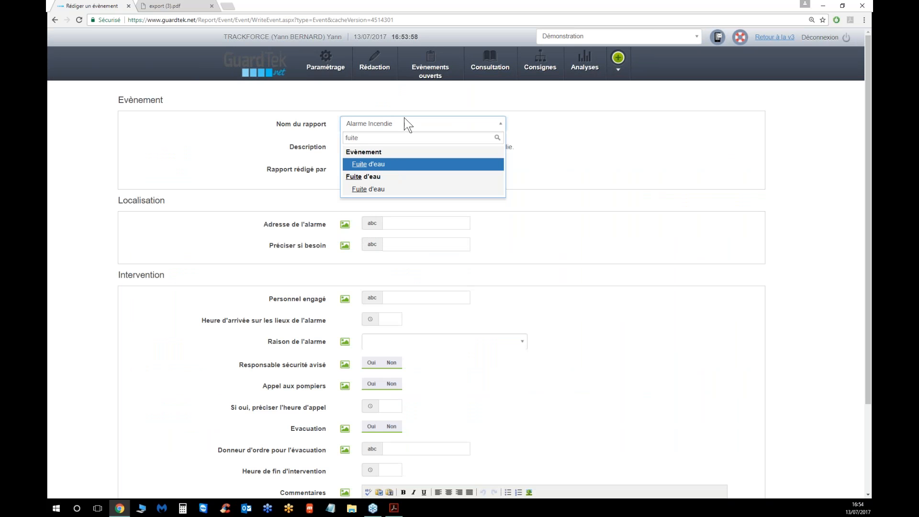
click(367, 169)
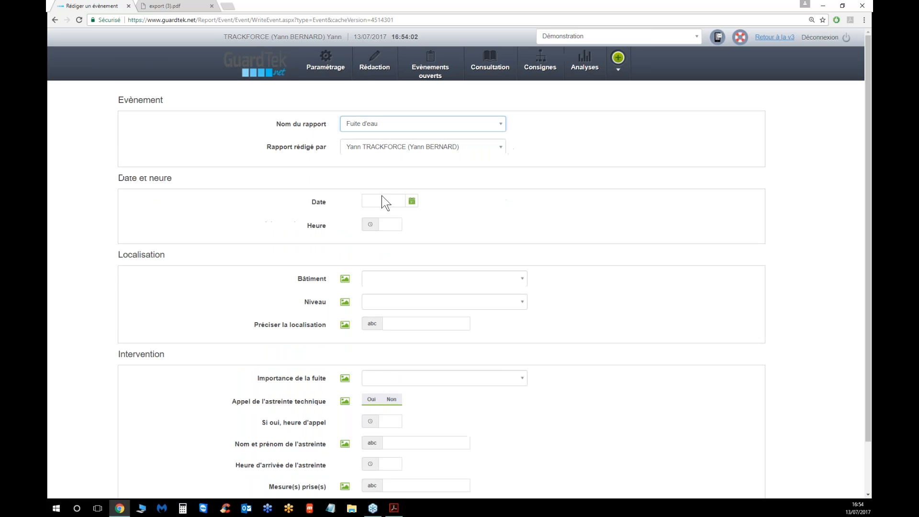
Scroll through the Fuite d'eau report form to review its Date et heure, Localisation and Intervention sections
scroll(507, 243, down, 1)
scroll(507, 240, down, 1)
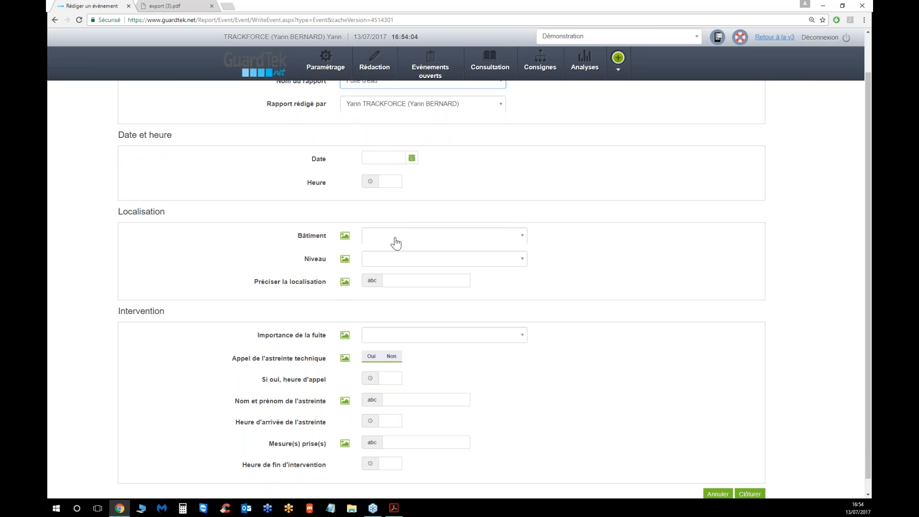
scroll(399, 249, down, 1)
scroll(403, 257, down, 1)
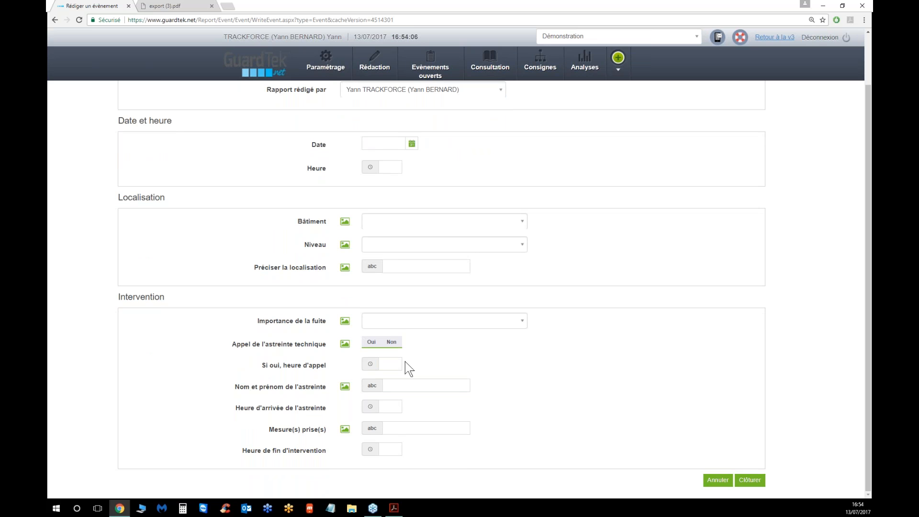